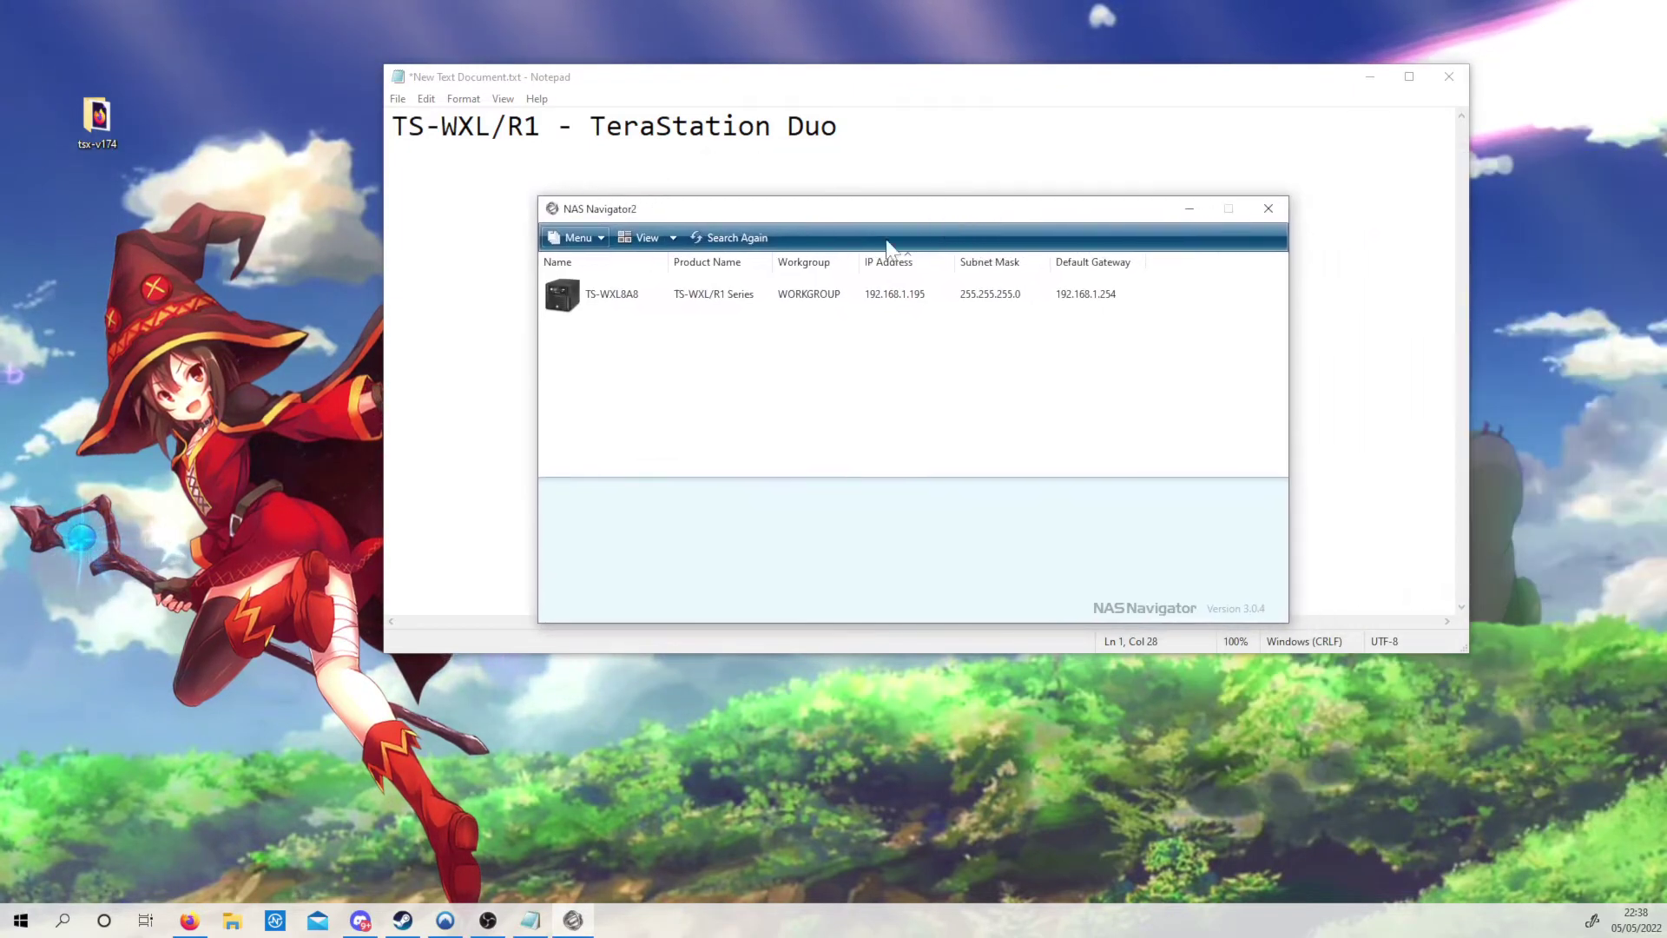
# Select the TS-WXL8A8 unit to show its IP 192.168.1.195 and firmware 1.76, then shift the window right.
pyautogui.click(615, 296)
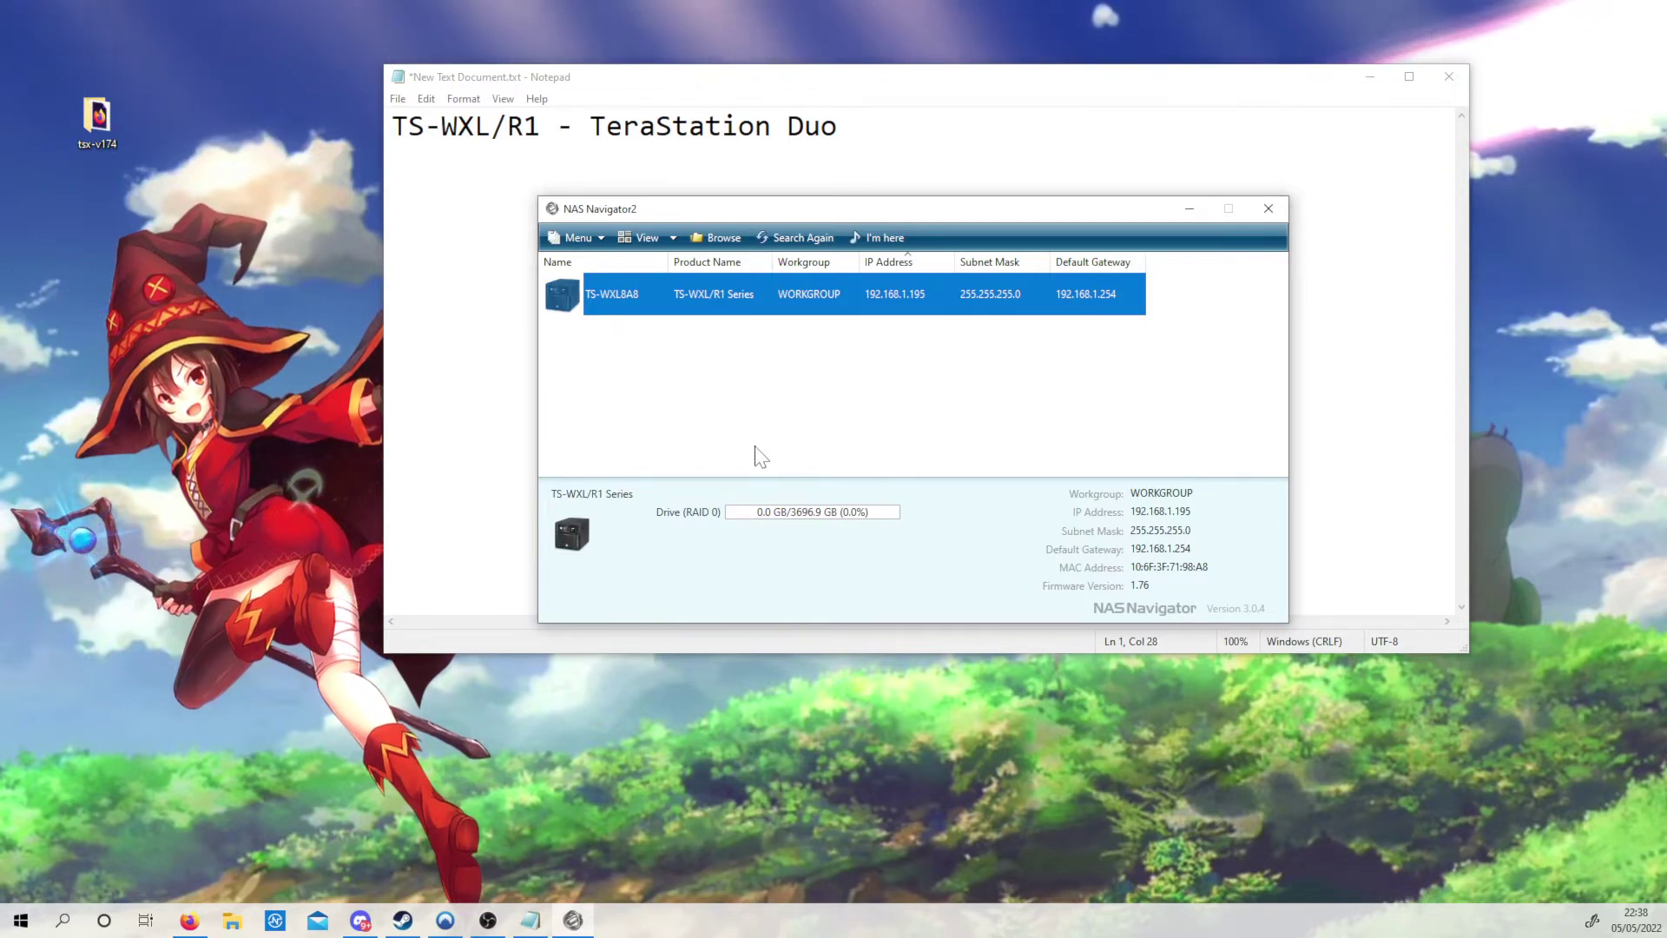
pyautogui.doubleClick(1139, 586)
pyautogui.click(1149, 585)
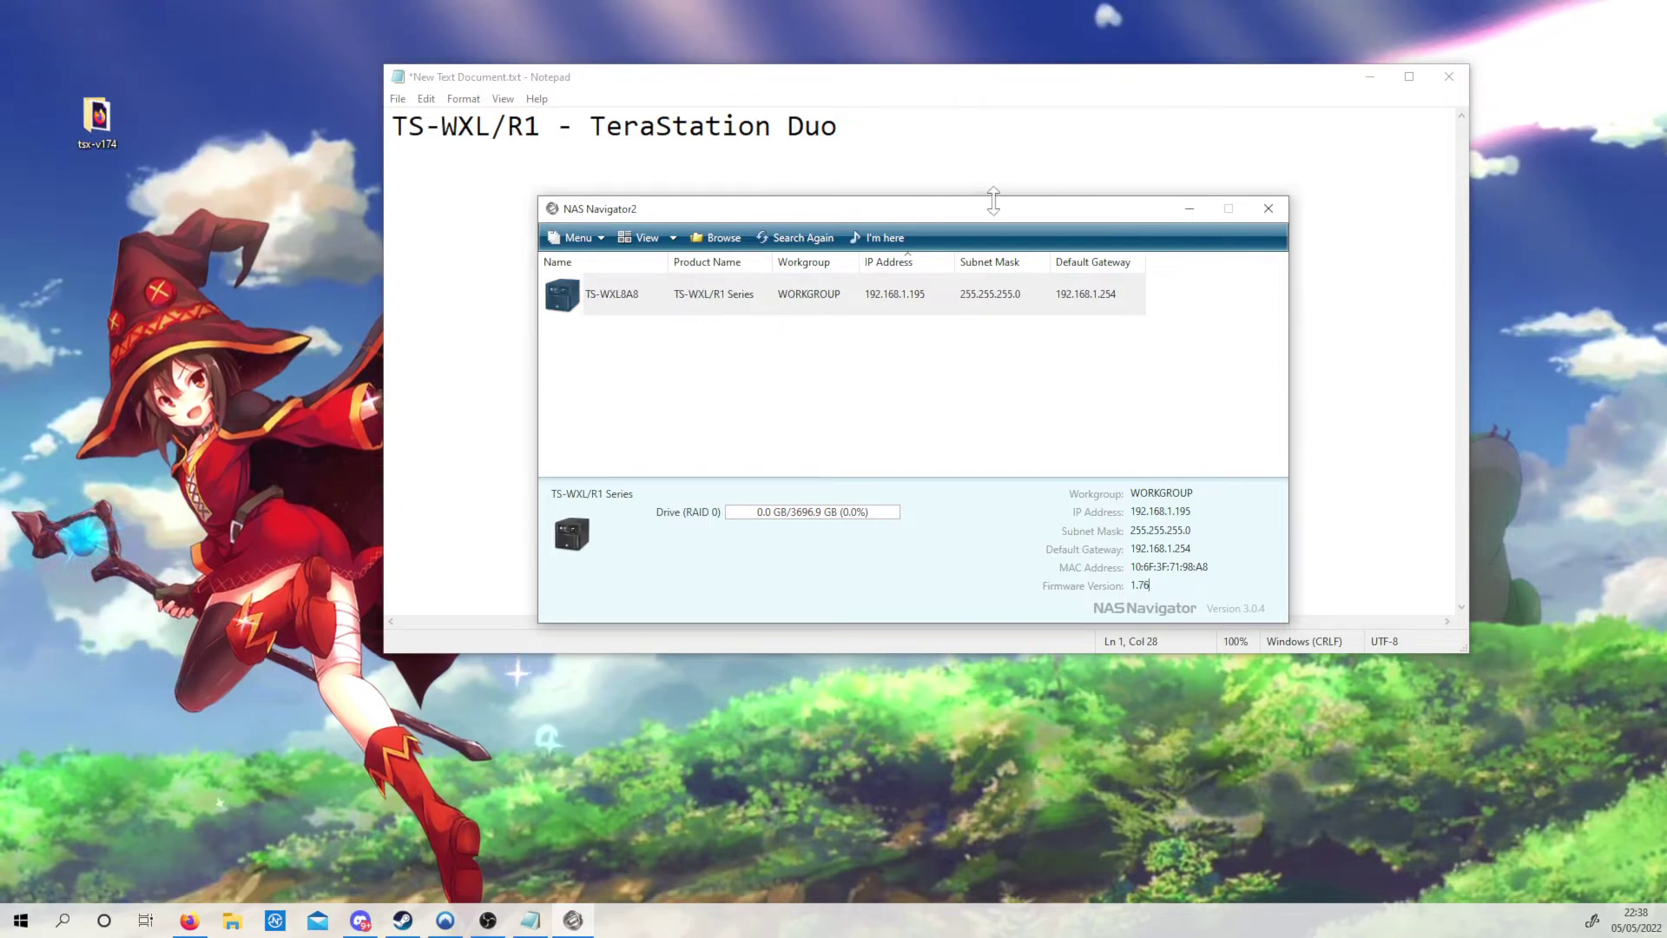
pyautogui.moveTo(998, 211); pyautogui.dragTo(1070, 212)
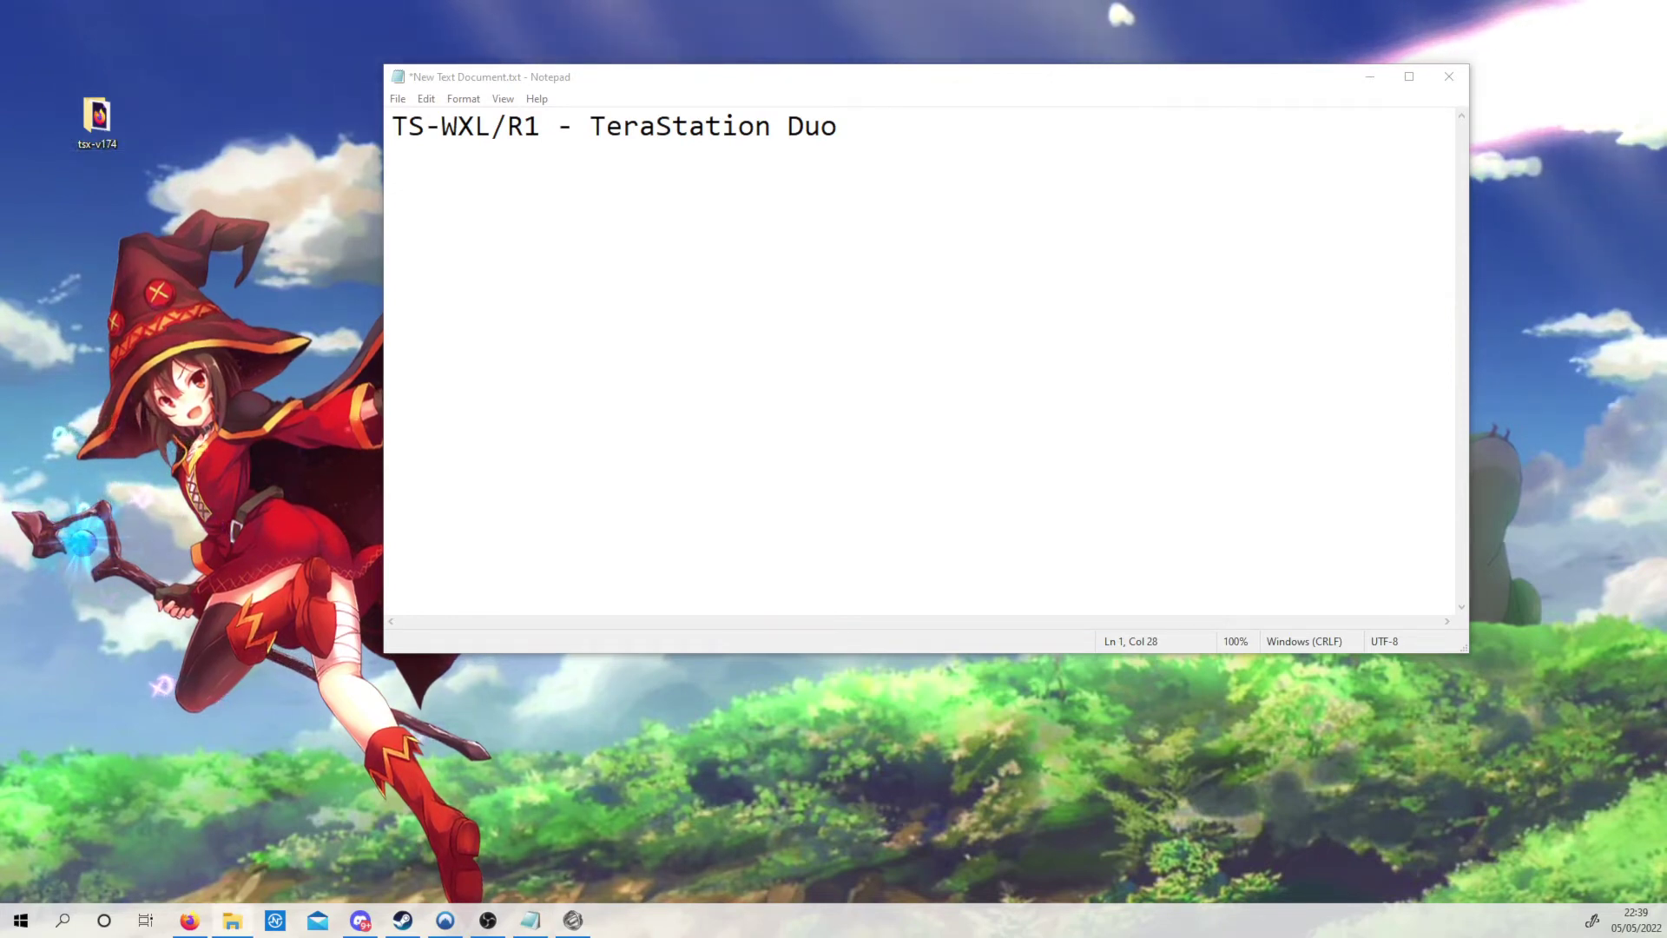
# Open the tsx-v174 folder from the desktop and go into its TS-X_FW1.74 subfolder.
pyautogui.doubleClick(97, 117)
pyautogui.moveTo(764, 174); pyautogui.dragTo(490, 222)
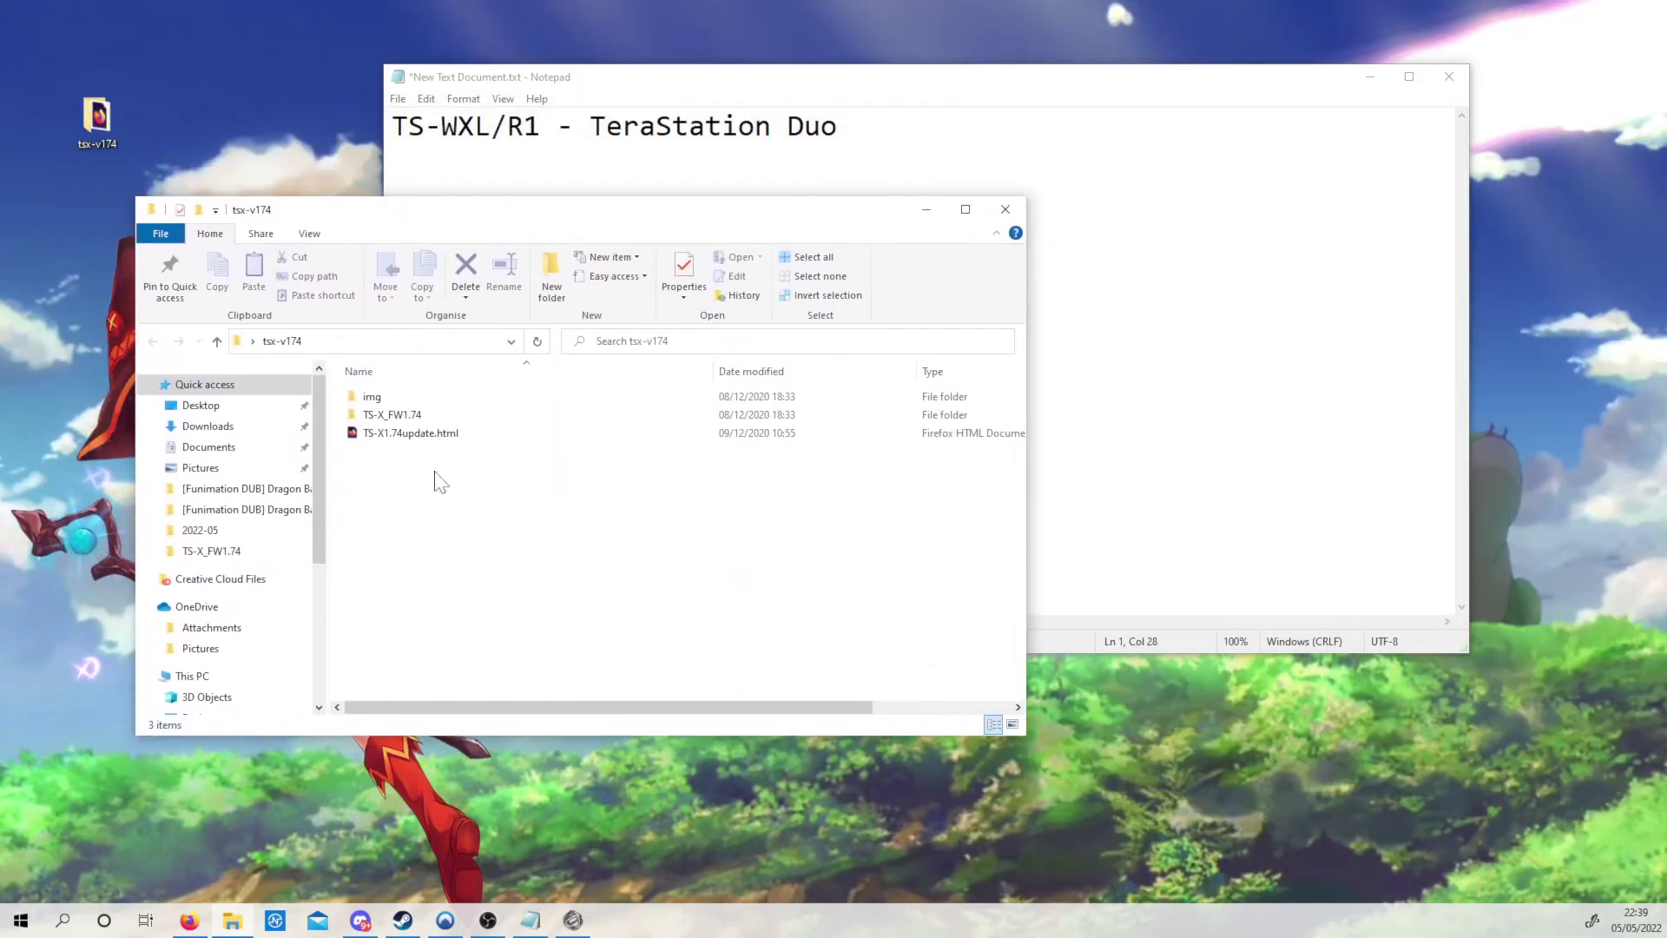
pyautogui.doubleClick(417, 423)
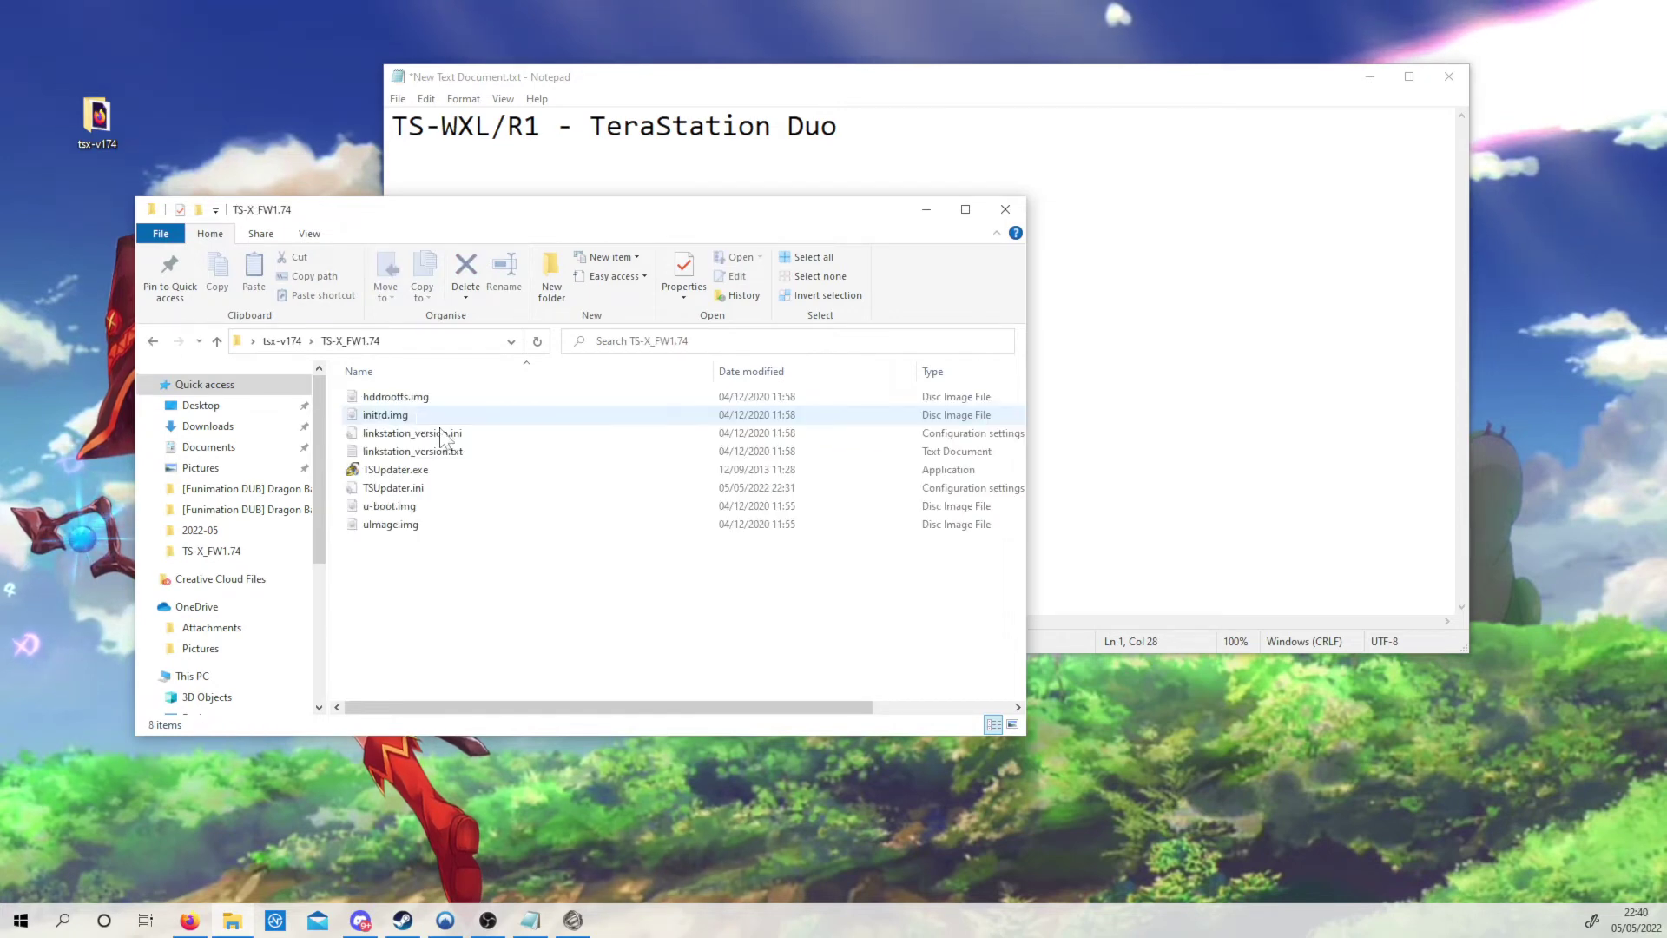
# View TSUpdater.ini in Notepad to confirm VersionCheck = 0 and Debug = 1, then close it.
pyautogui.click(409, 487)
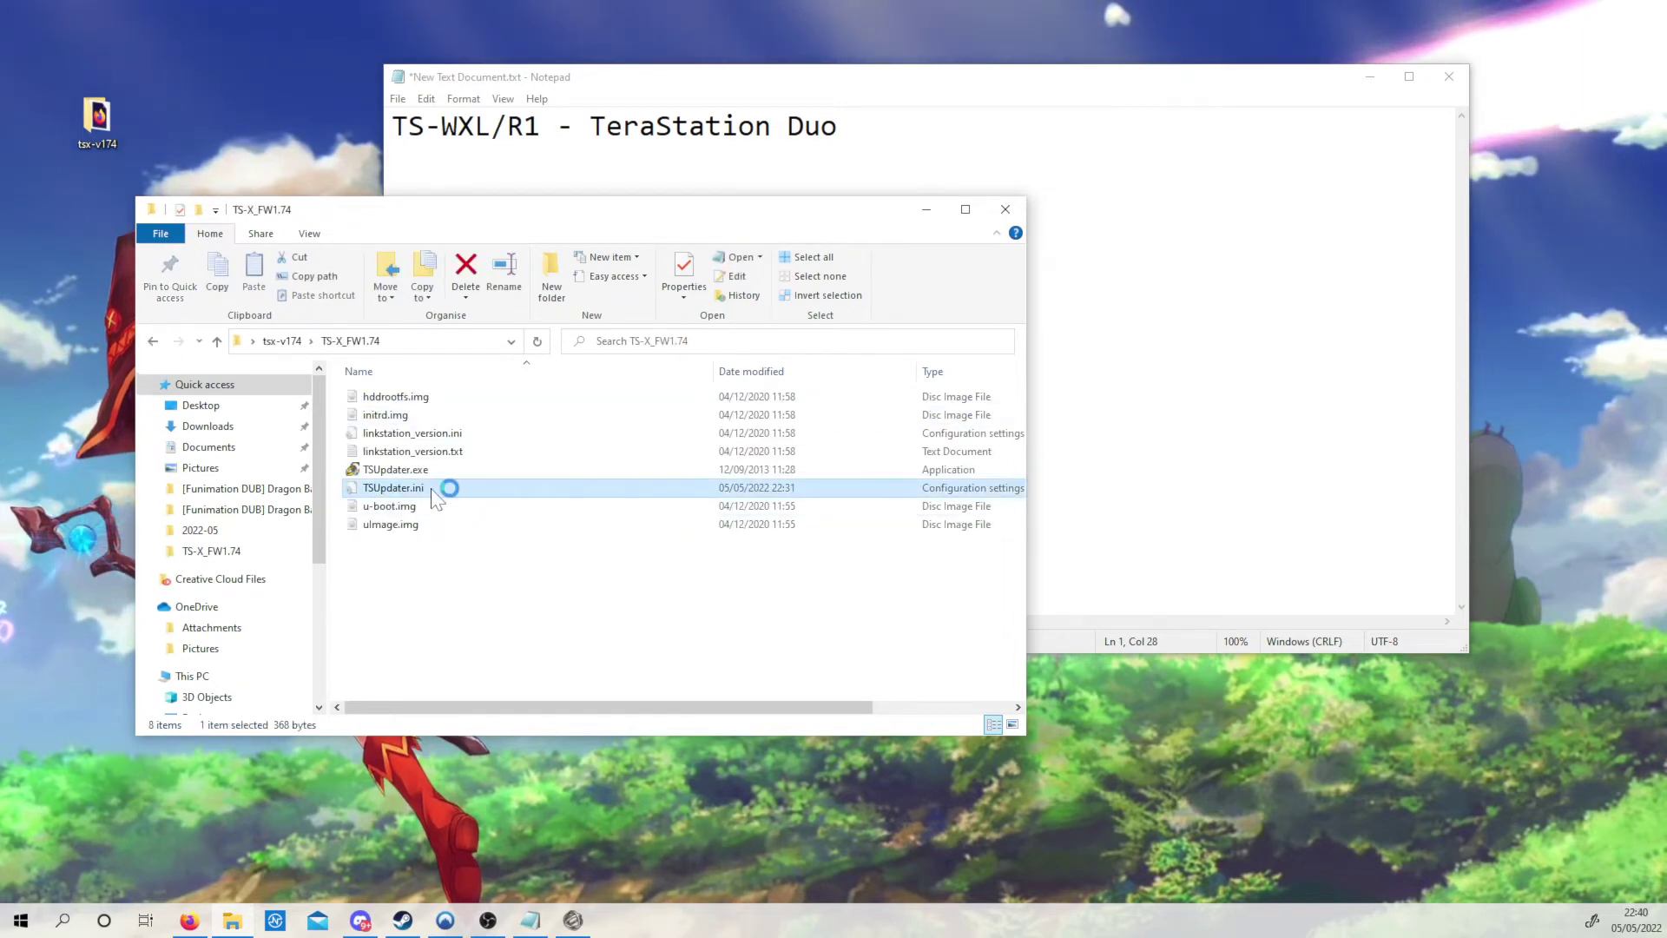
pyautogui.click(1302, 473)
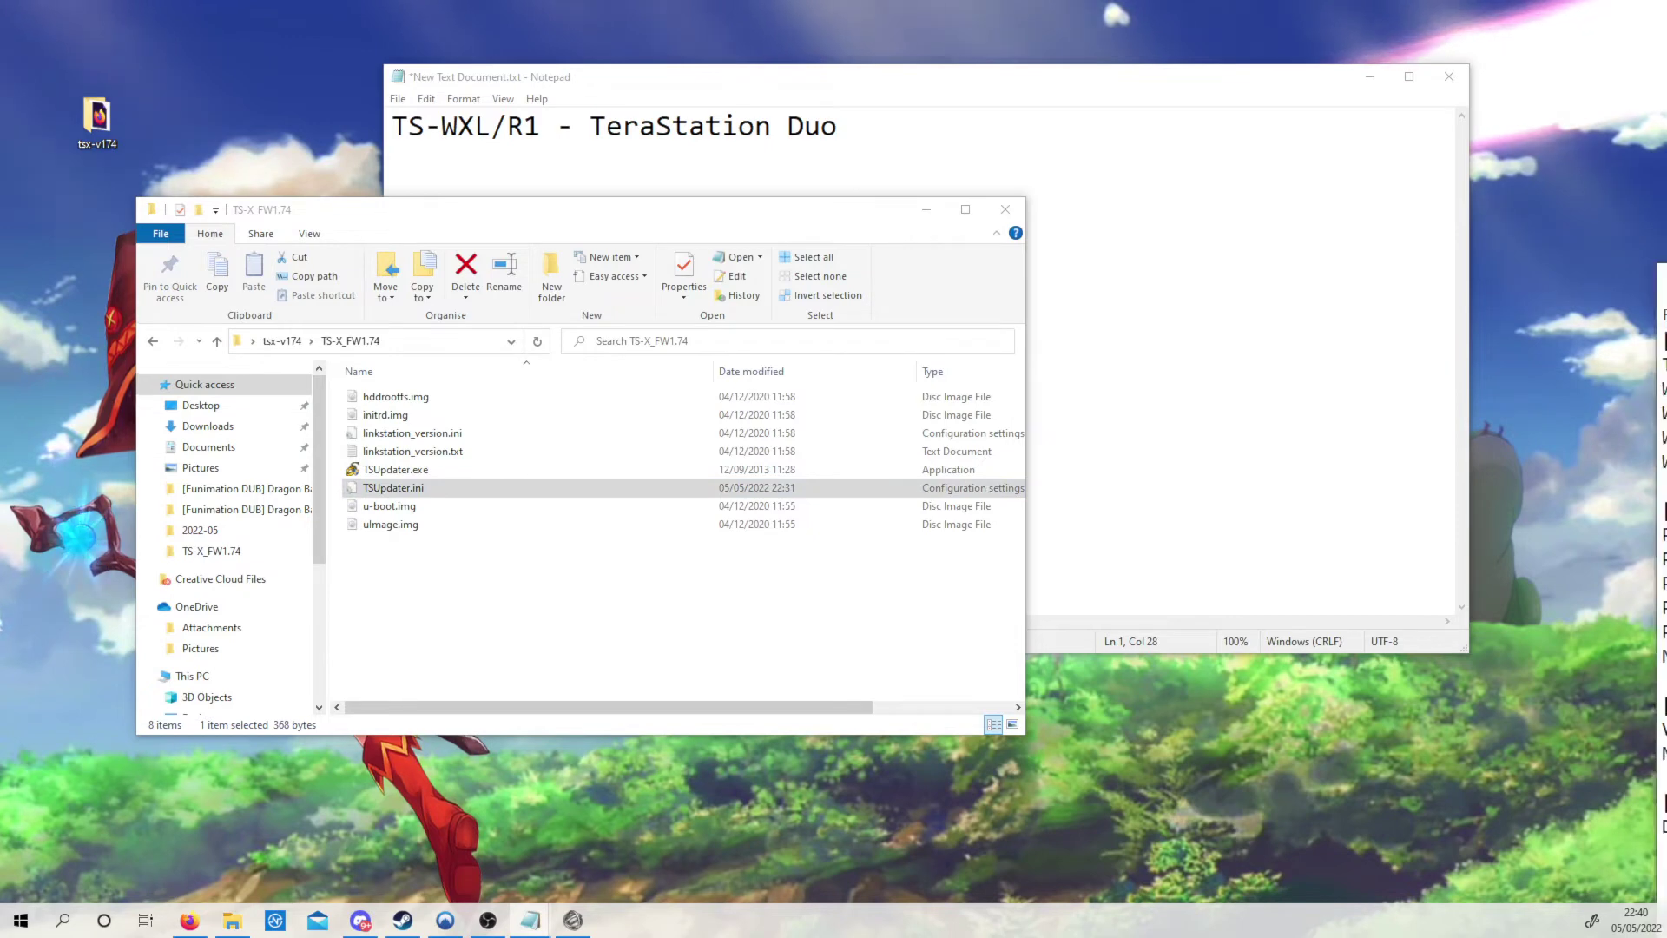
pyautogui.moveTo(1666, 160); pyautogui.dragTo(605, 136)
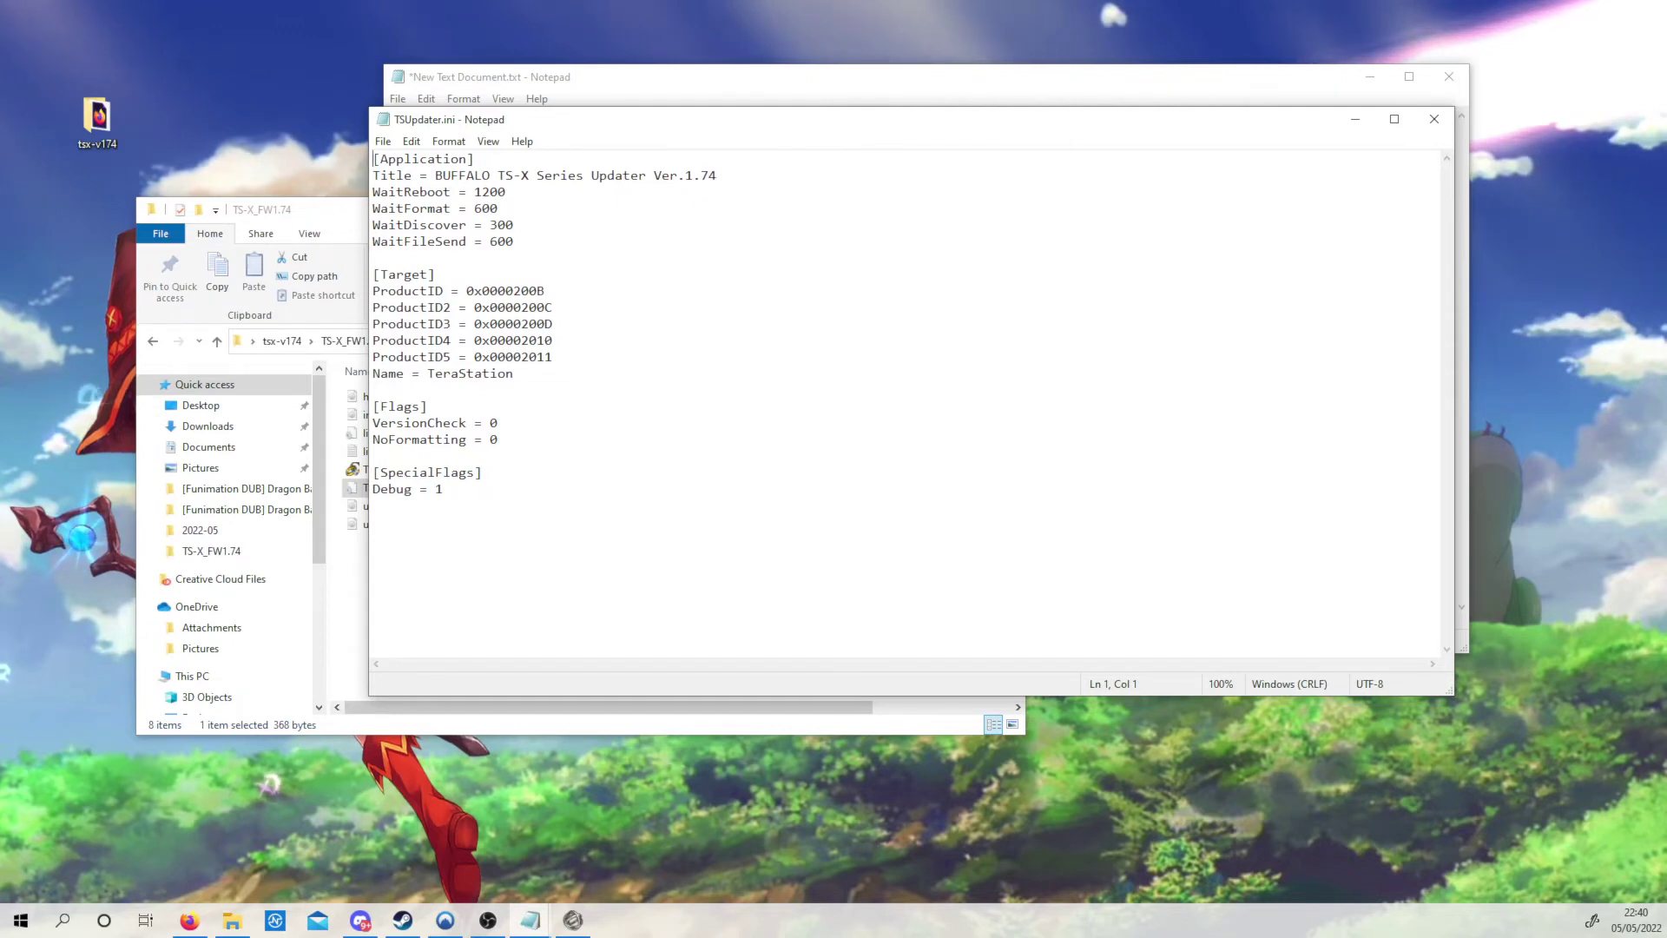
pyautogui.click(1435, 119)
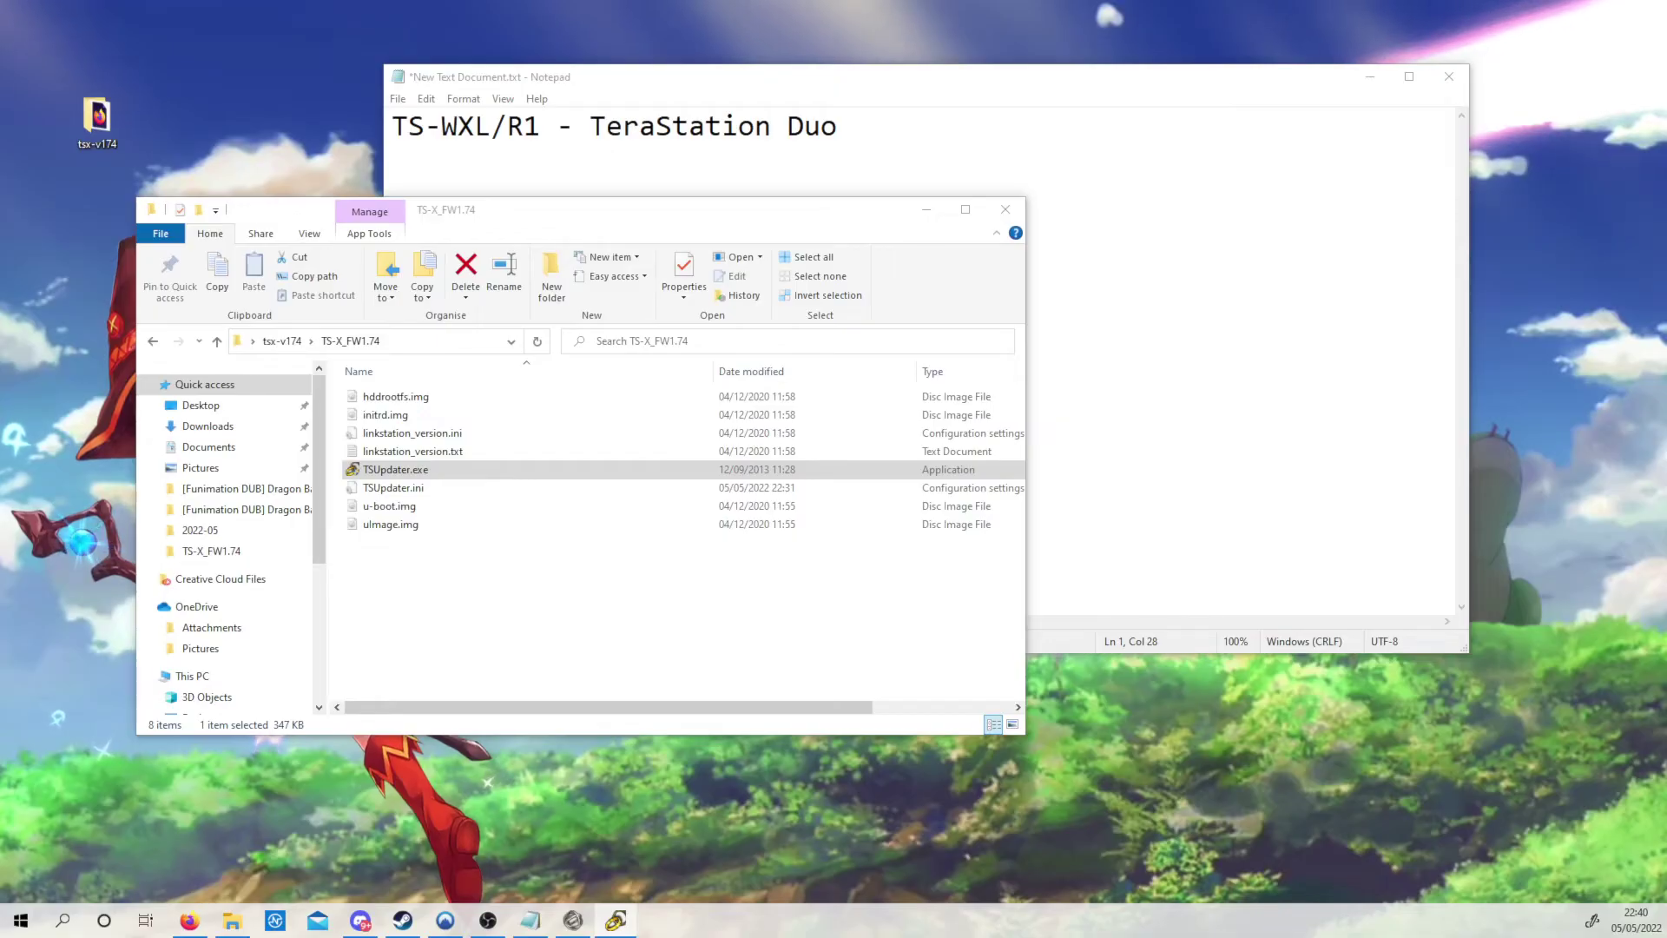
# Centre the TS-X Series Updater Ver.1.74 window showing TS-WXL8A8 at 192.168.1.195, firmware 1.76-0.01.
pyautogui.moveTo(1279, 406); pyautogui.dragTo(1043, 395)
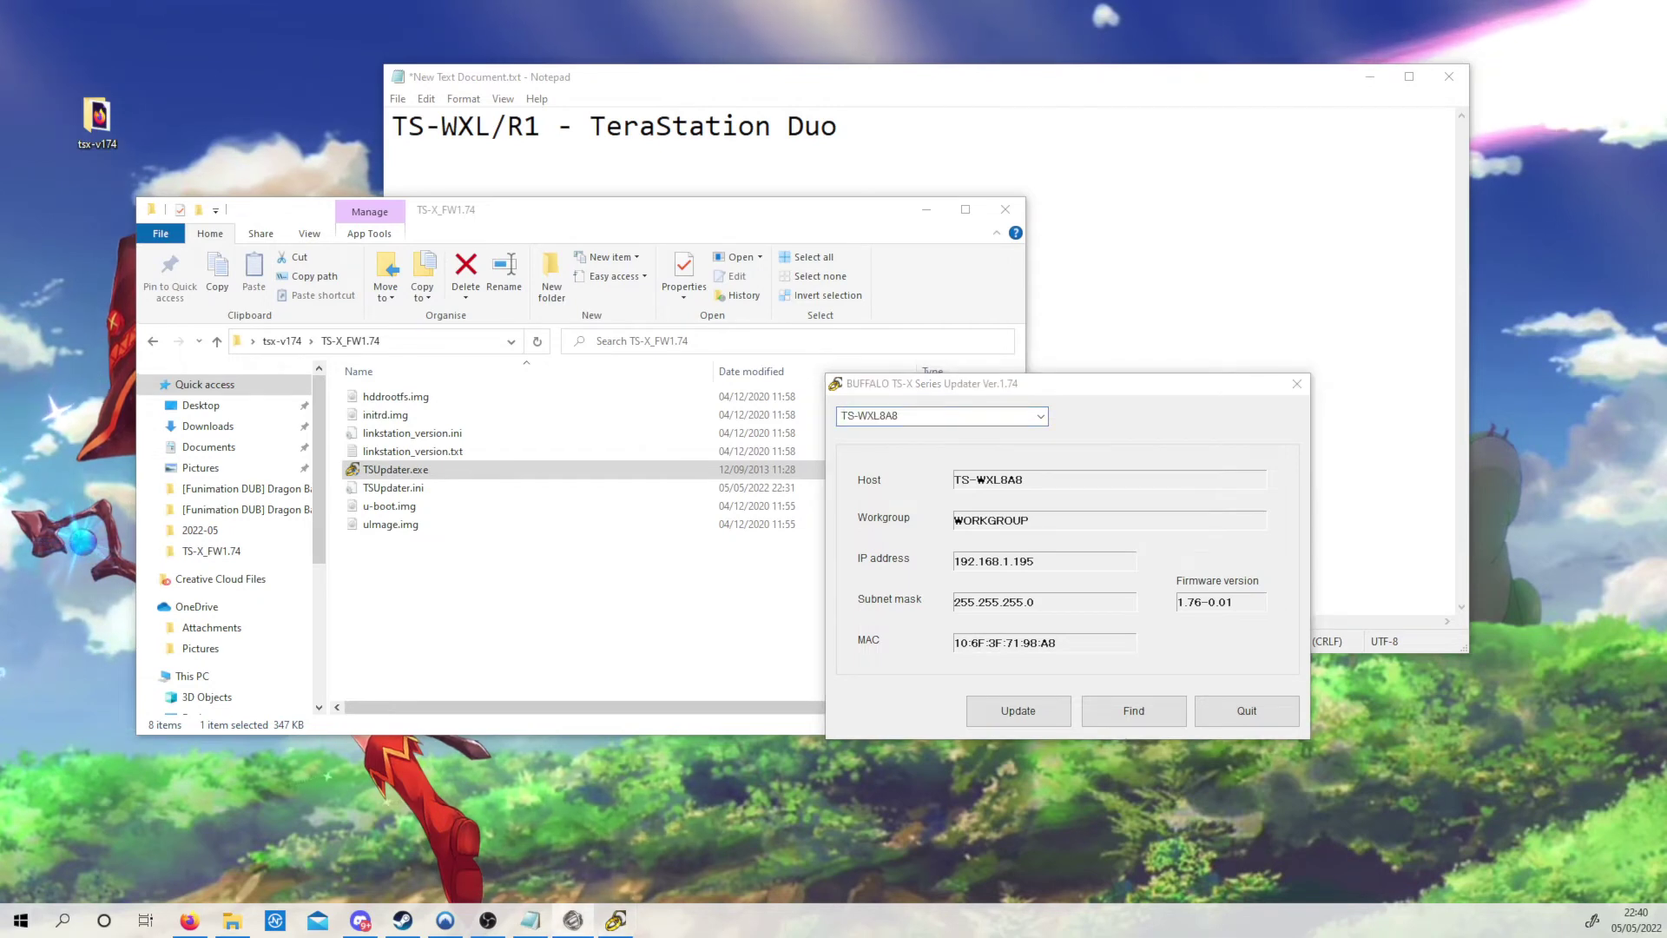
pyautogui.hotkey('alt', 'Tab')
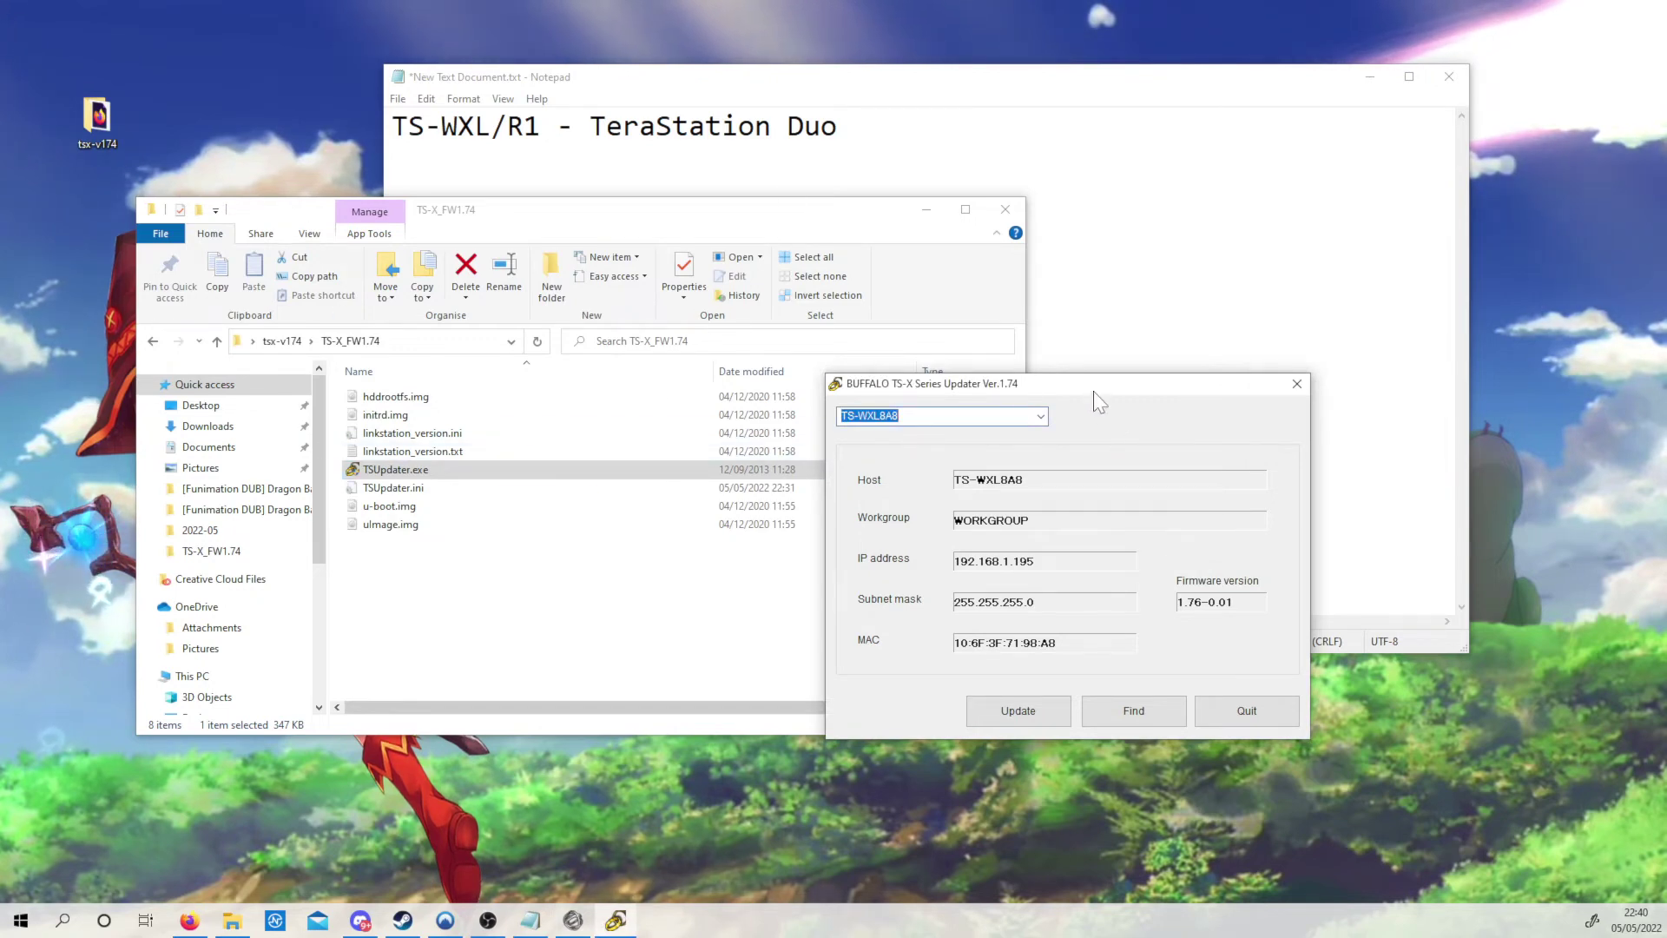
pyautogui.moveTo(1094, 391); pyautogui.dragTo(932, 290)
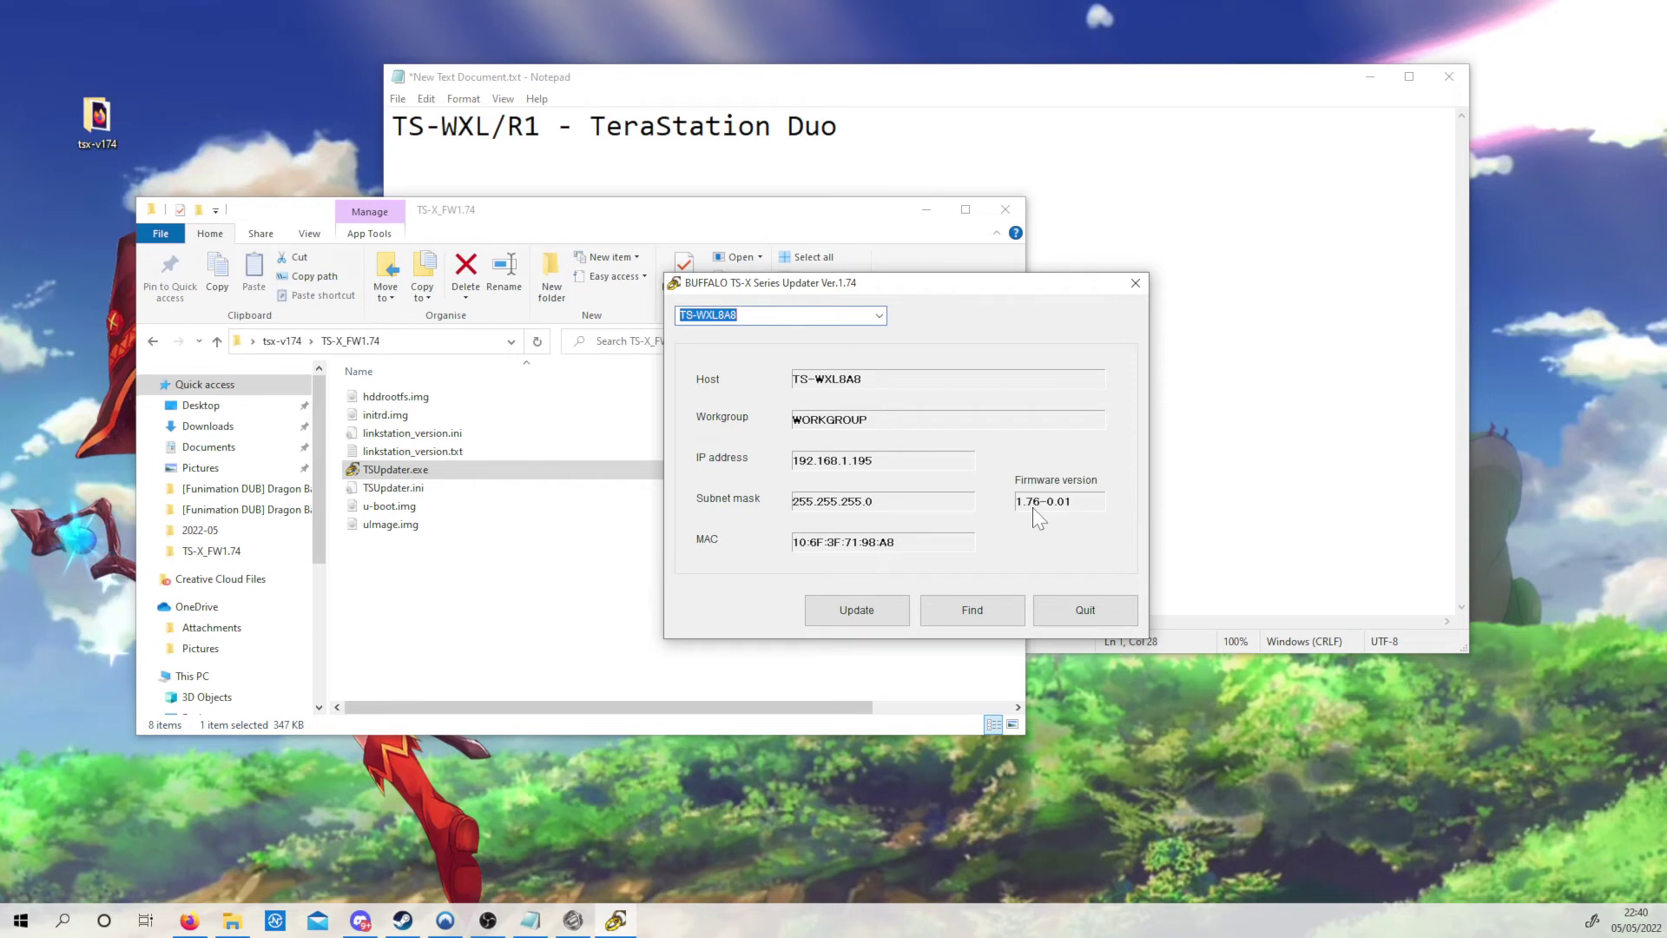
pyautogui.click(674, 283)
pyautogui.click(736, 375)
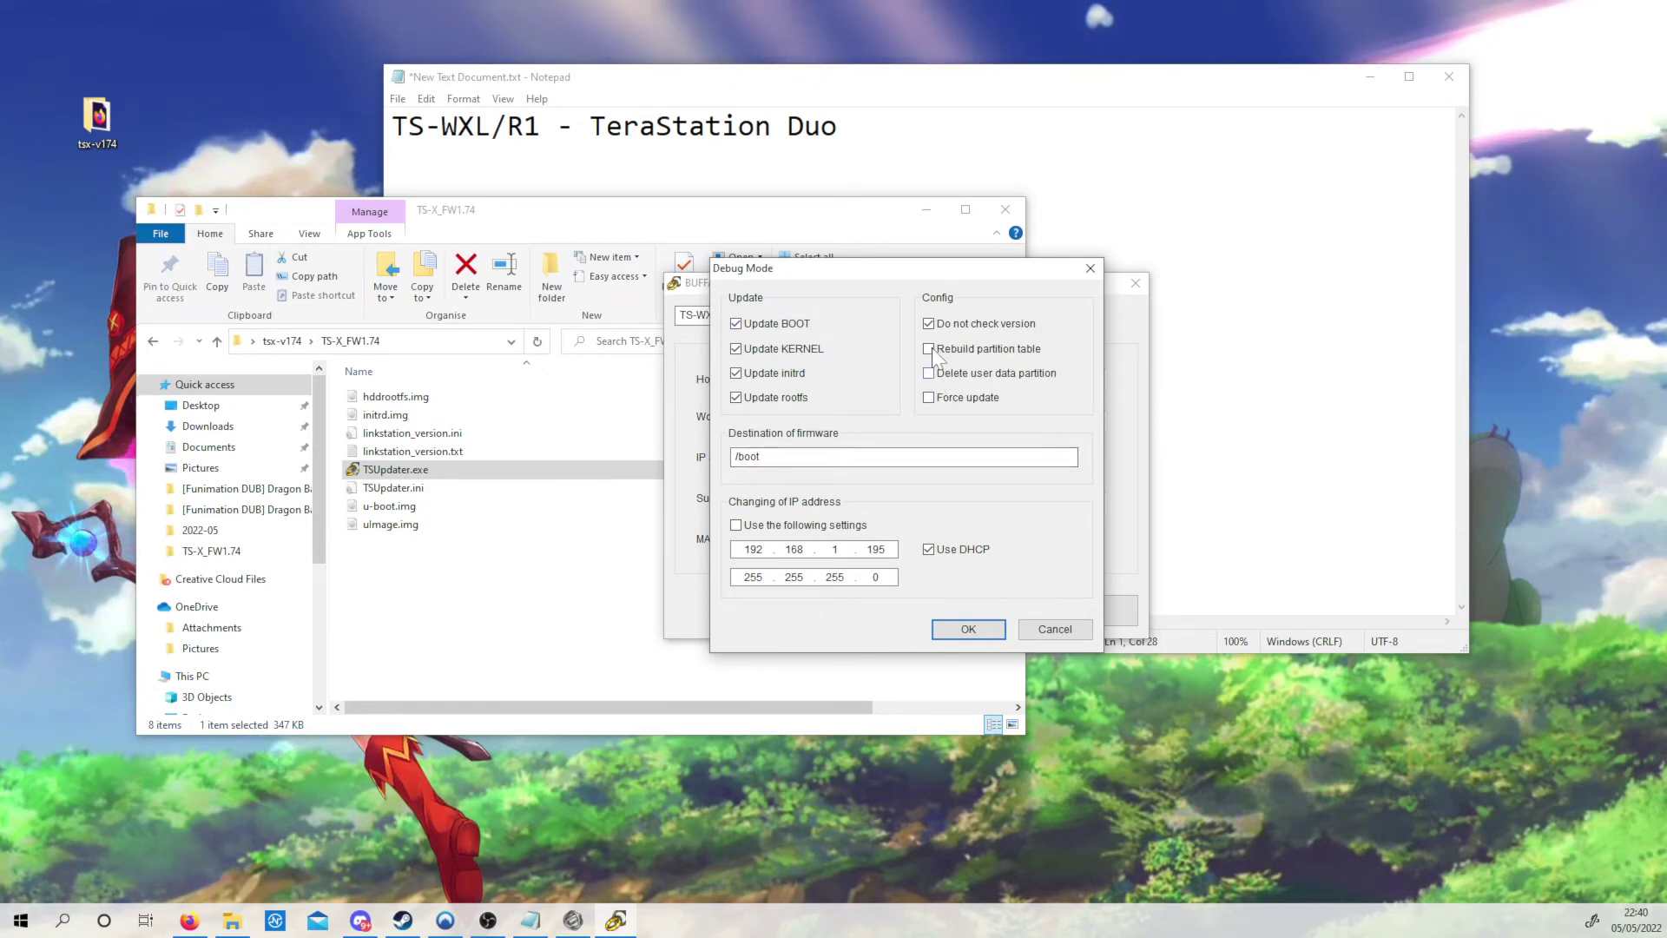
pyautogui.click(1092, 271)
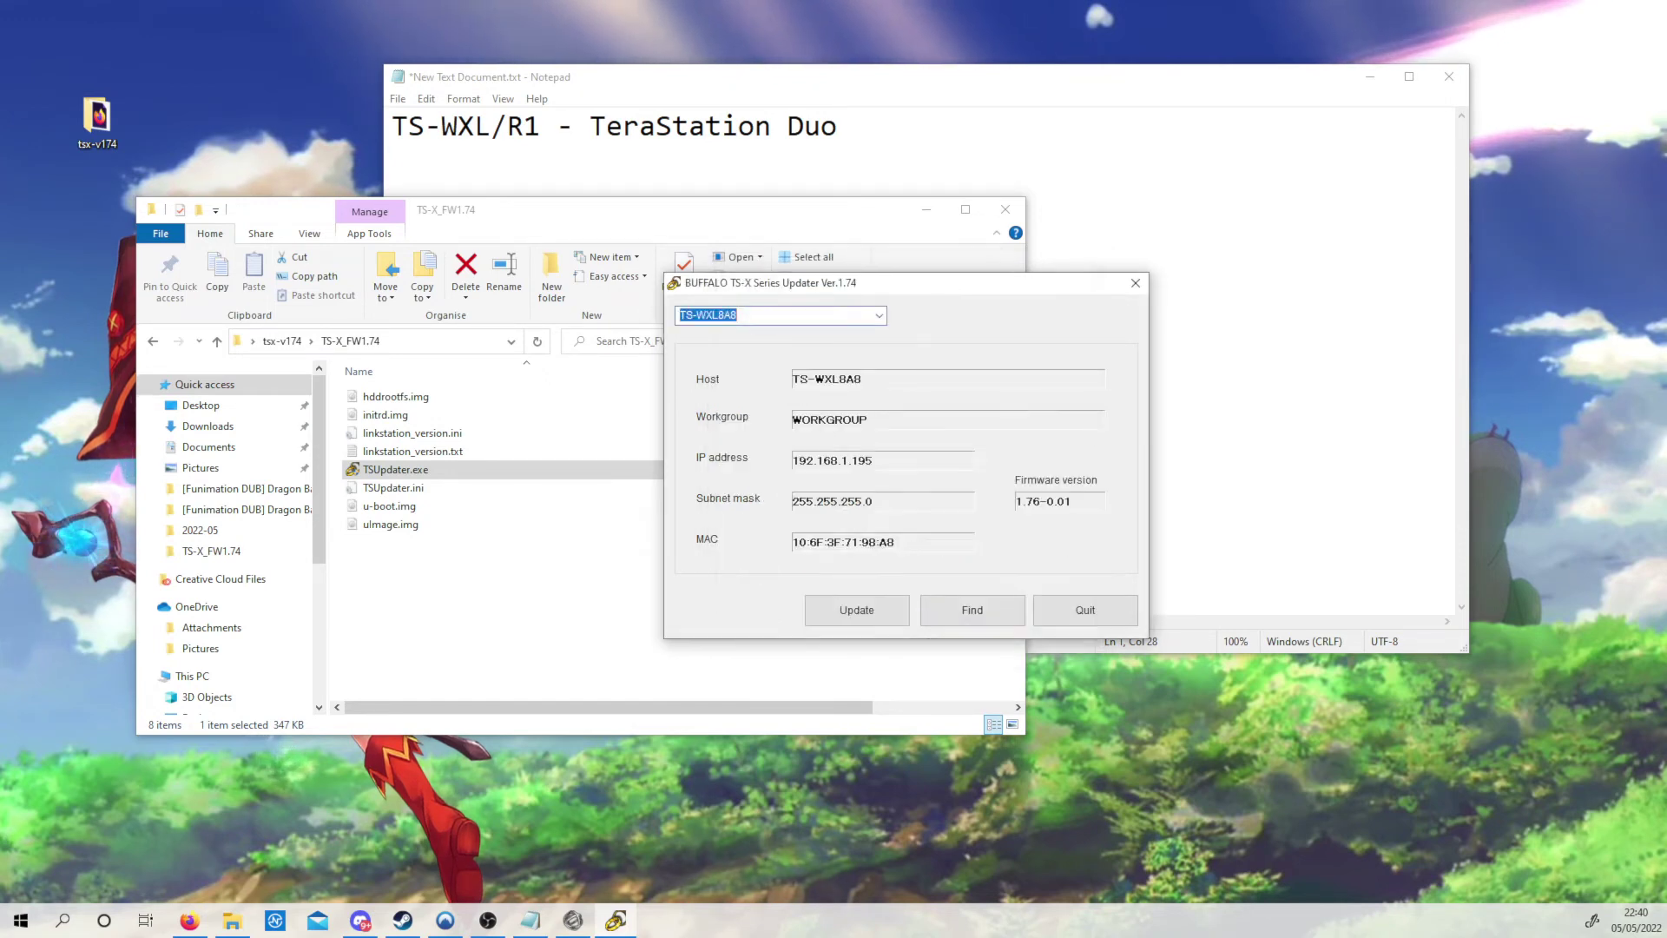
pyautogui.moveTo(997, 289); pyautogui.dragTo(955, 270)
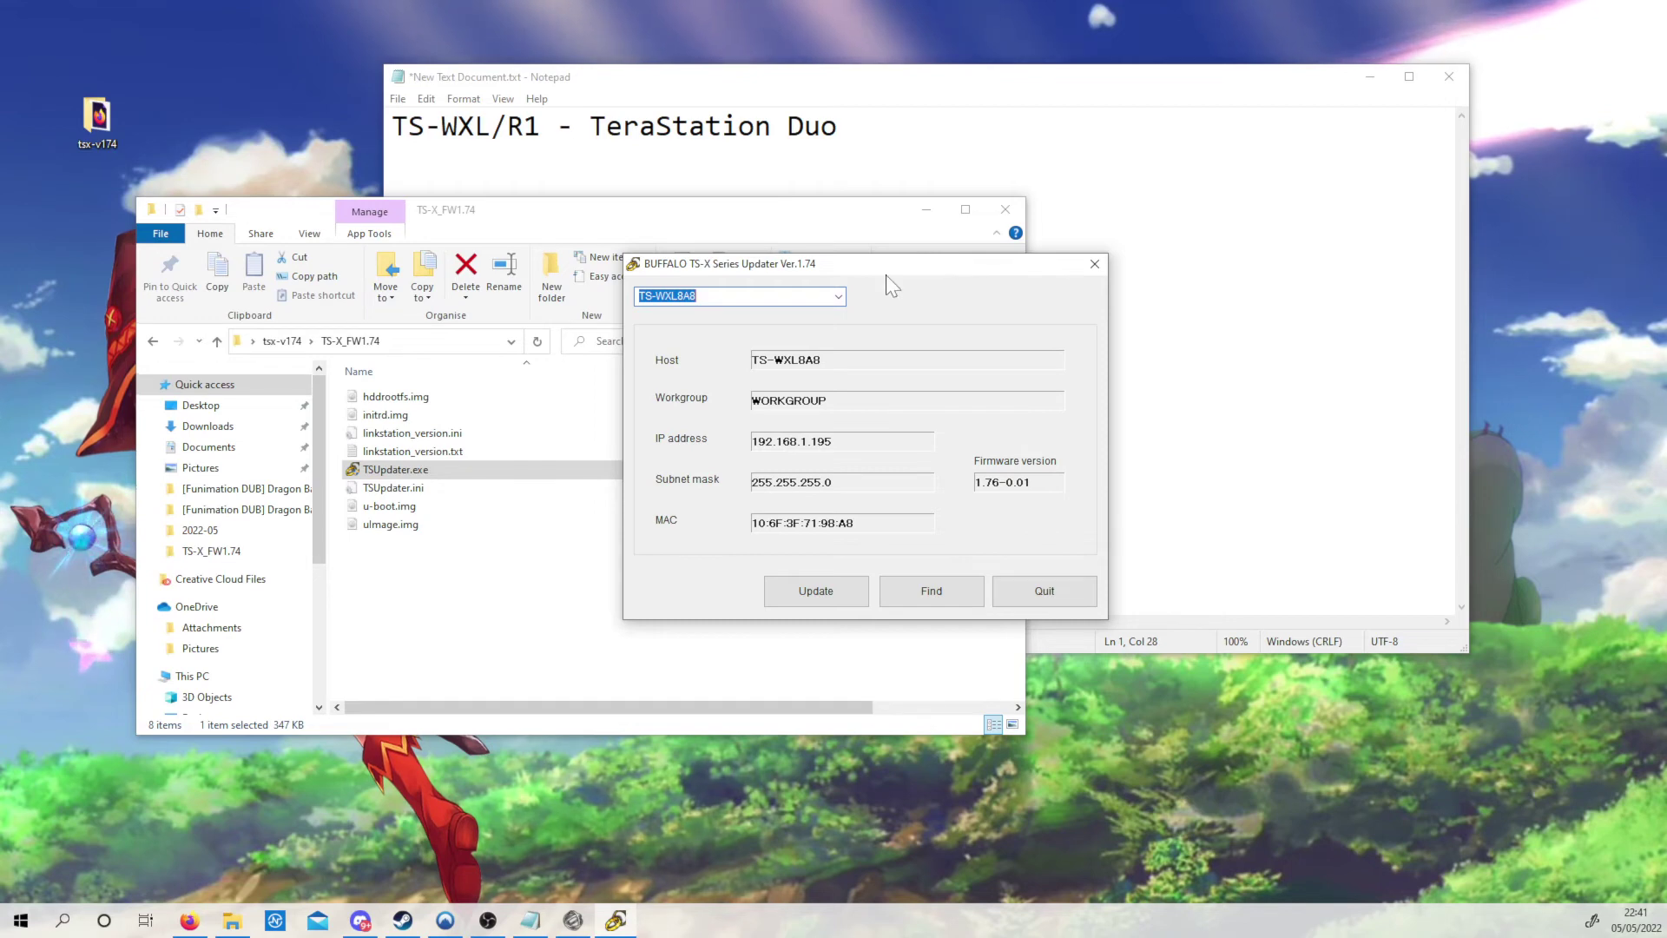
pyautogui.moveTo(886, 275); pyautogui.dragTo(868, 247)
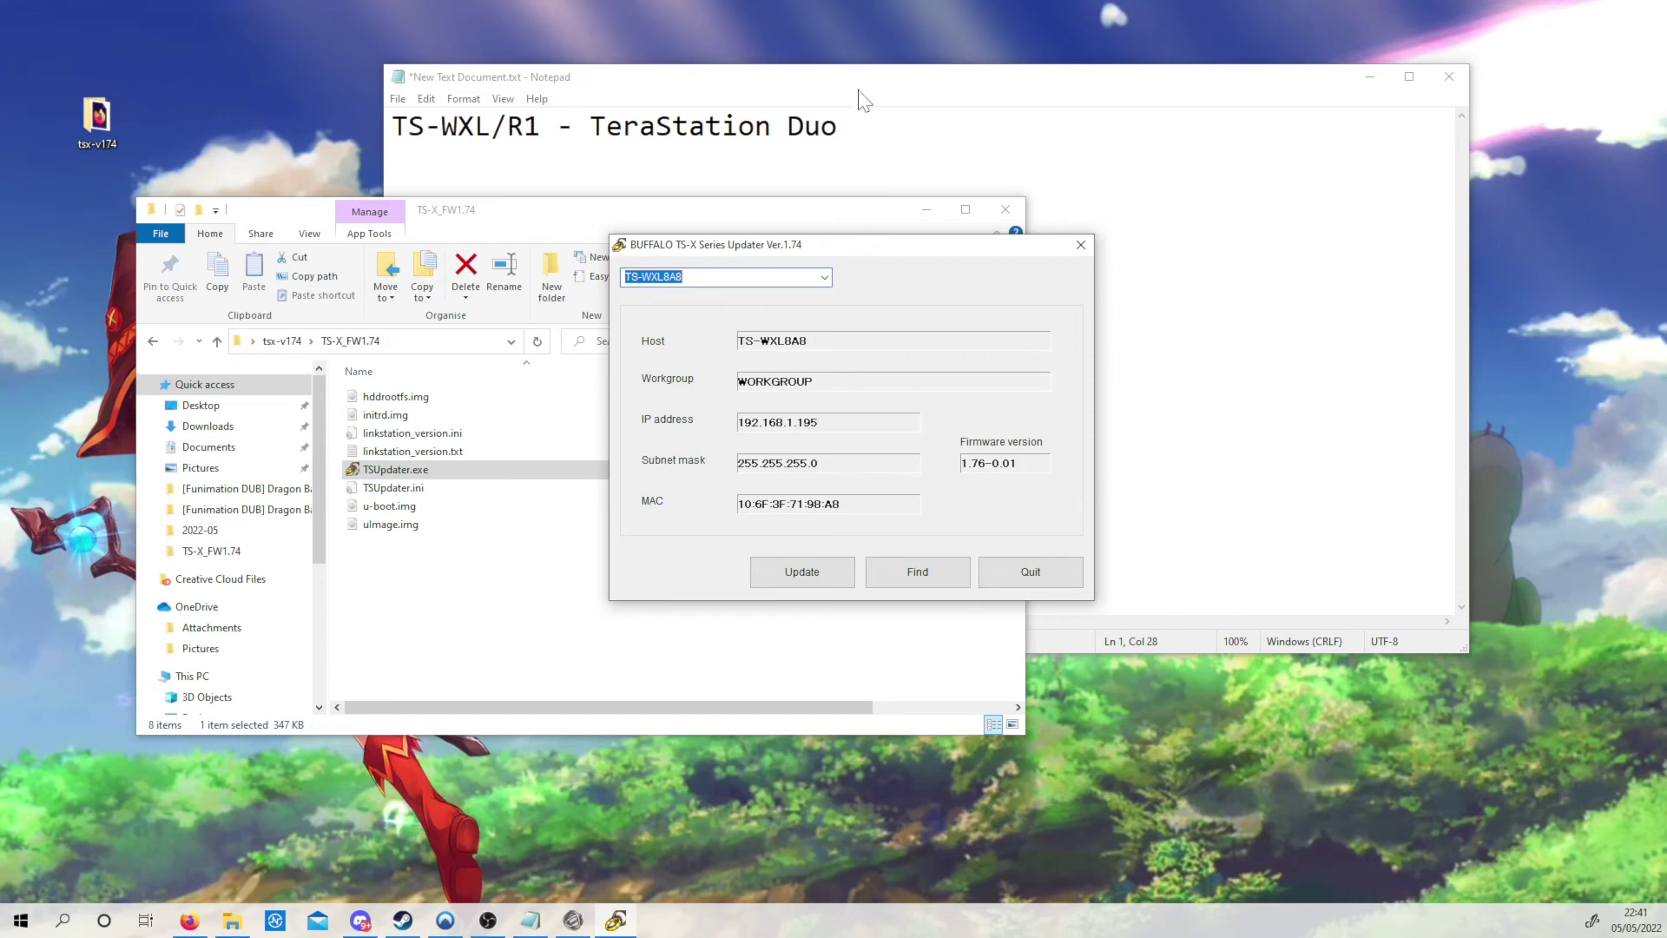
# Quit the updater and firmware folder, glance into tsx-v174's img folder, then close File Explorer.
pyautogui.click(1081, 245)
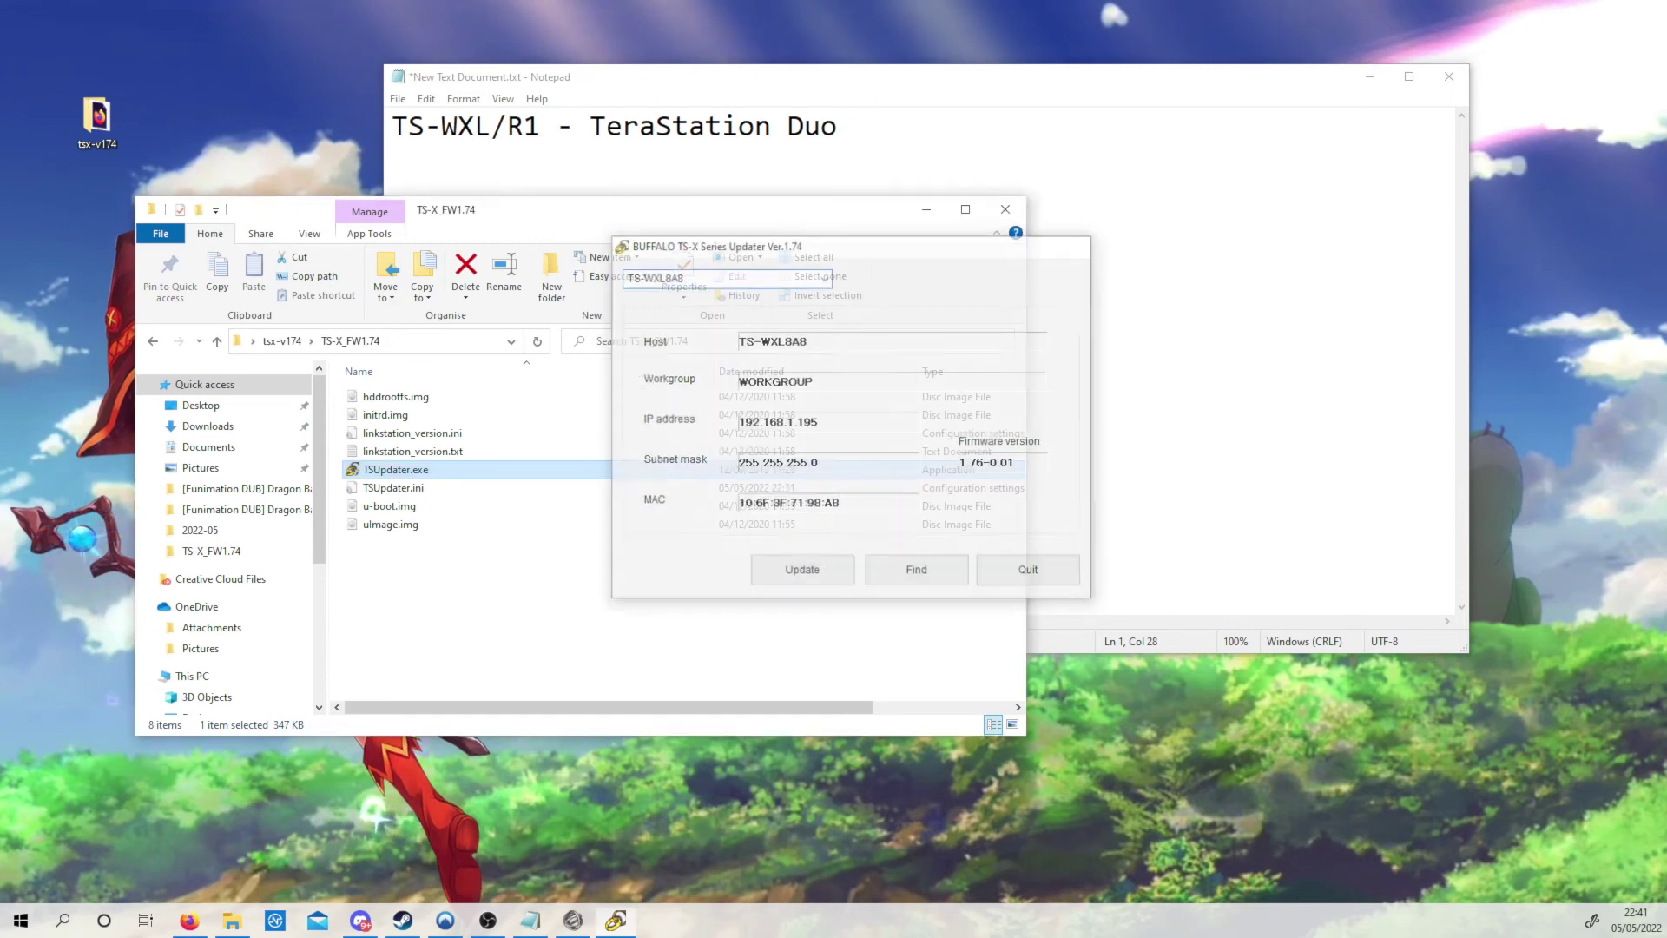
pyautogui.click(1006, 210)
pyautogui.doubleClick(103, 127)
pyautogui.doubleClick(394, 396)
pyautogui.click(153, 340)
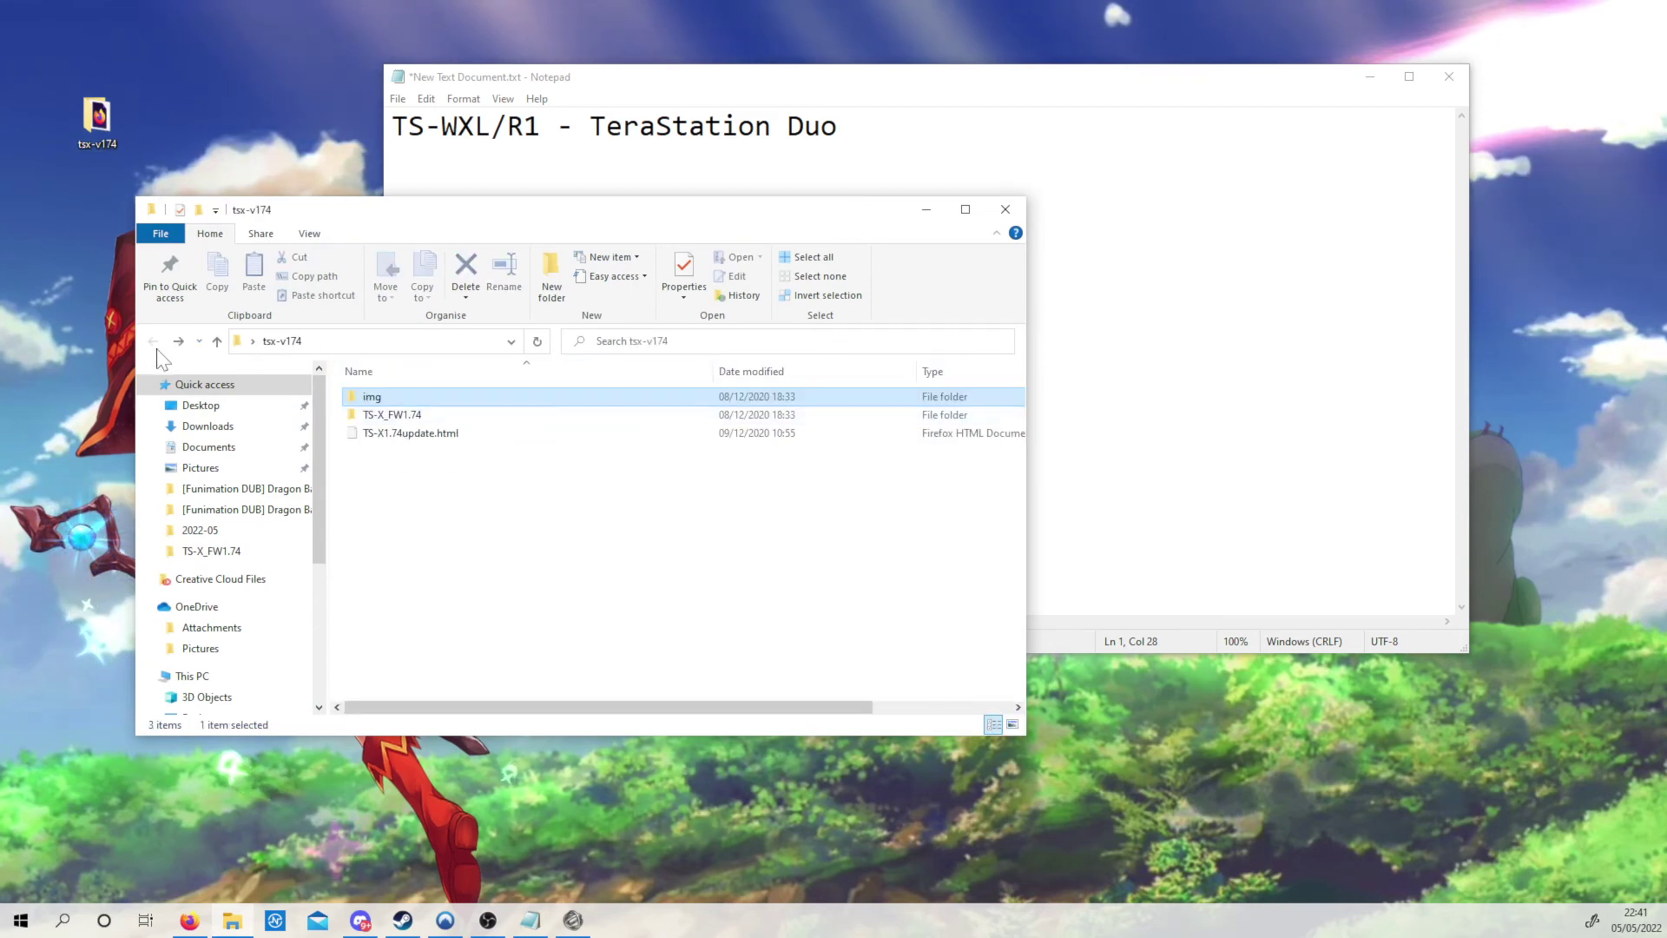
pyautogui.click(1007, 210)
# Archive the tsx-v174 desktop folder as tsx-v174.rar using WinRAR's default RAR settings.
pyautogui.rightClick(107, 112)
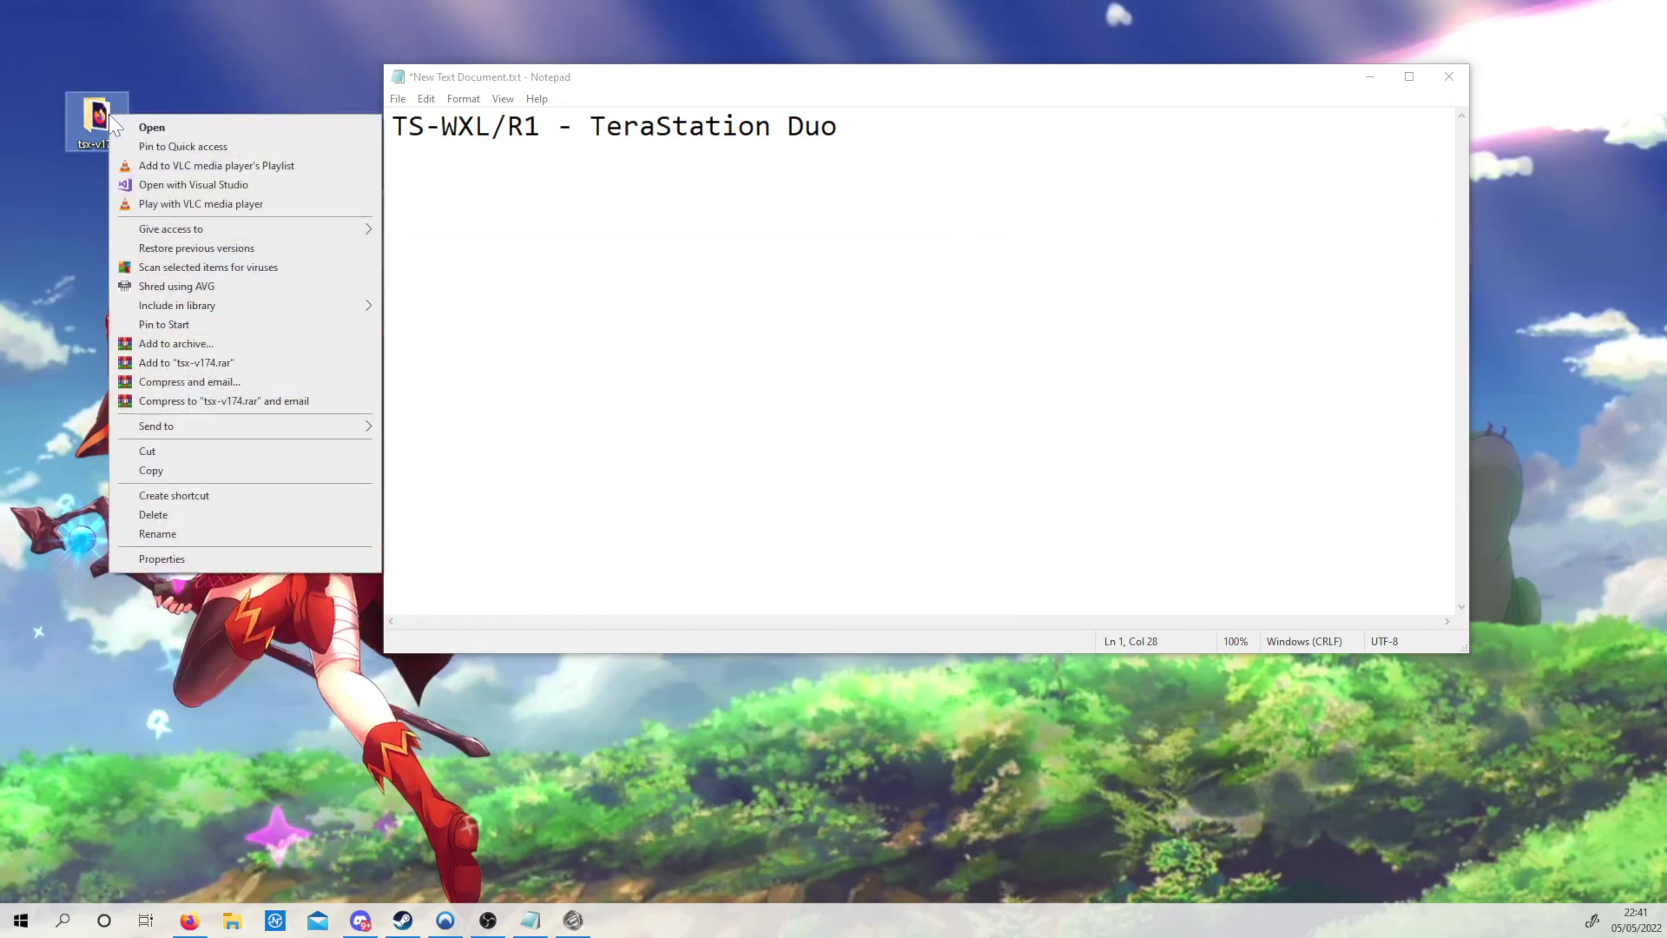
pyautogui.click(217, 344)
pyautogui.moveTo(801, 306); pyautogui.dragTo(702, 279)
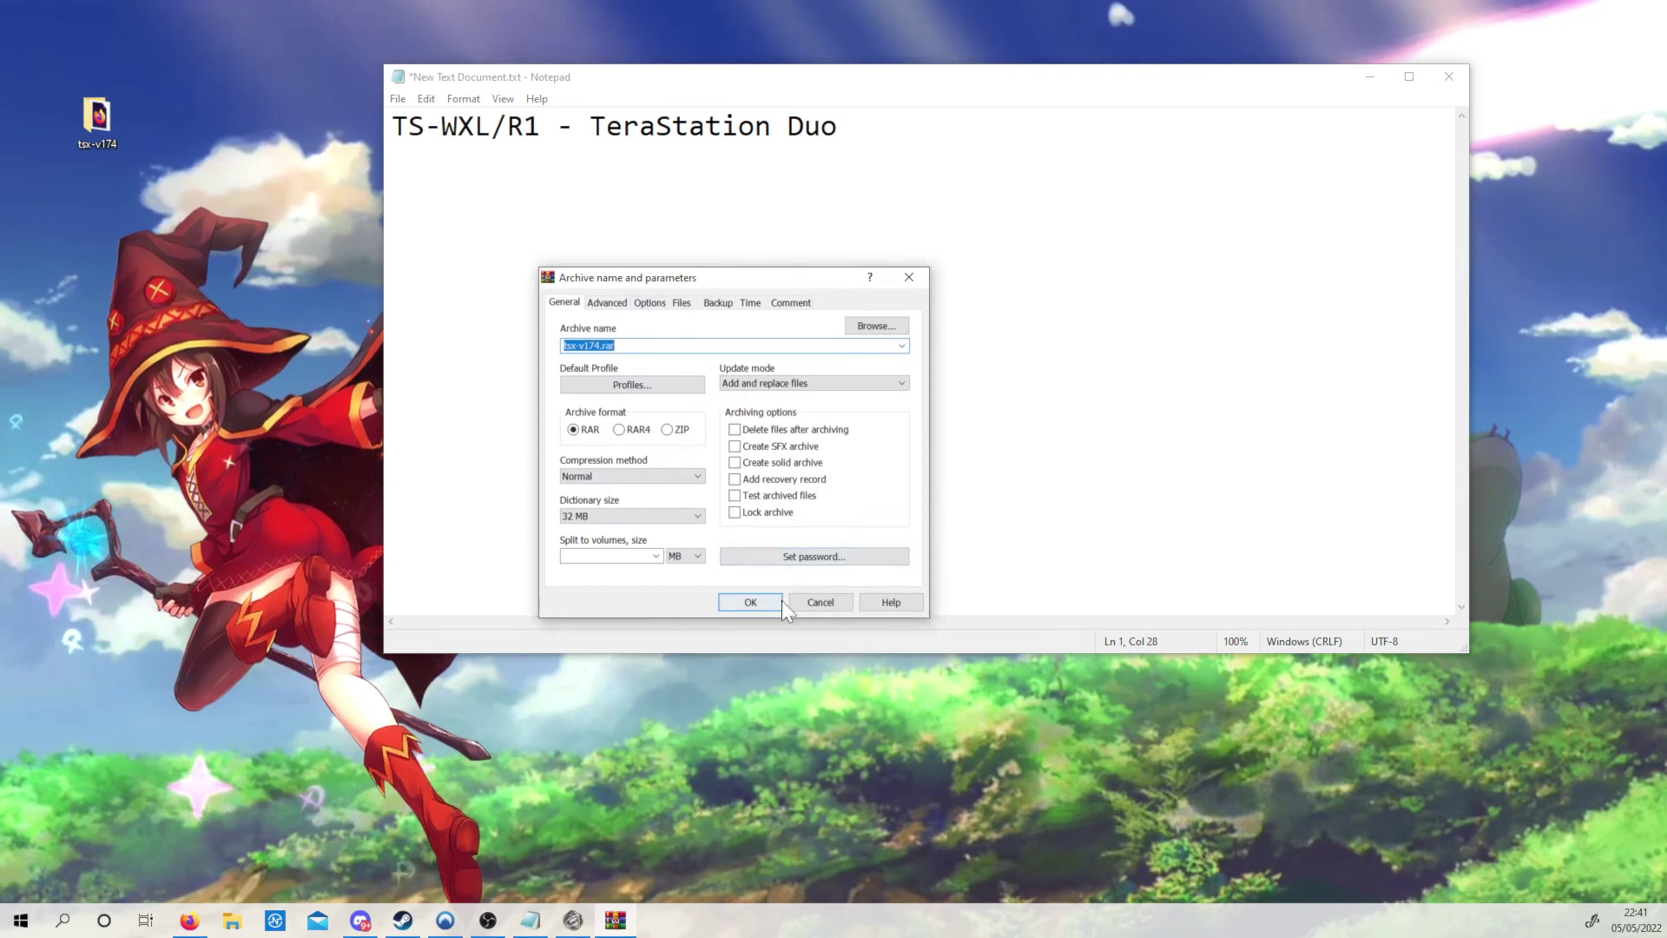
pyautogui.click(751, 602)
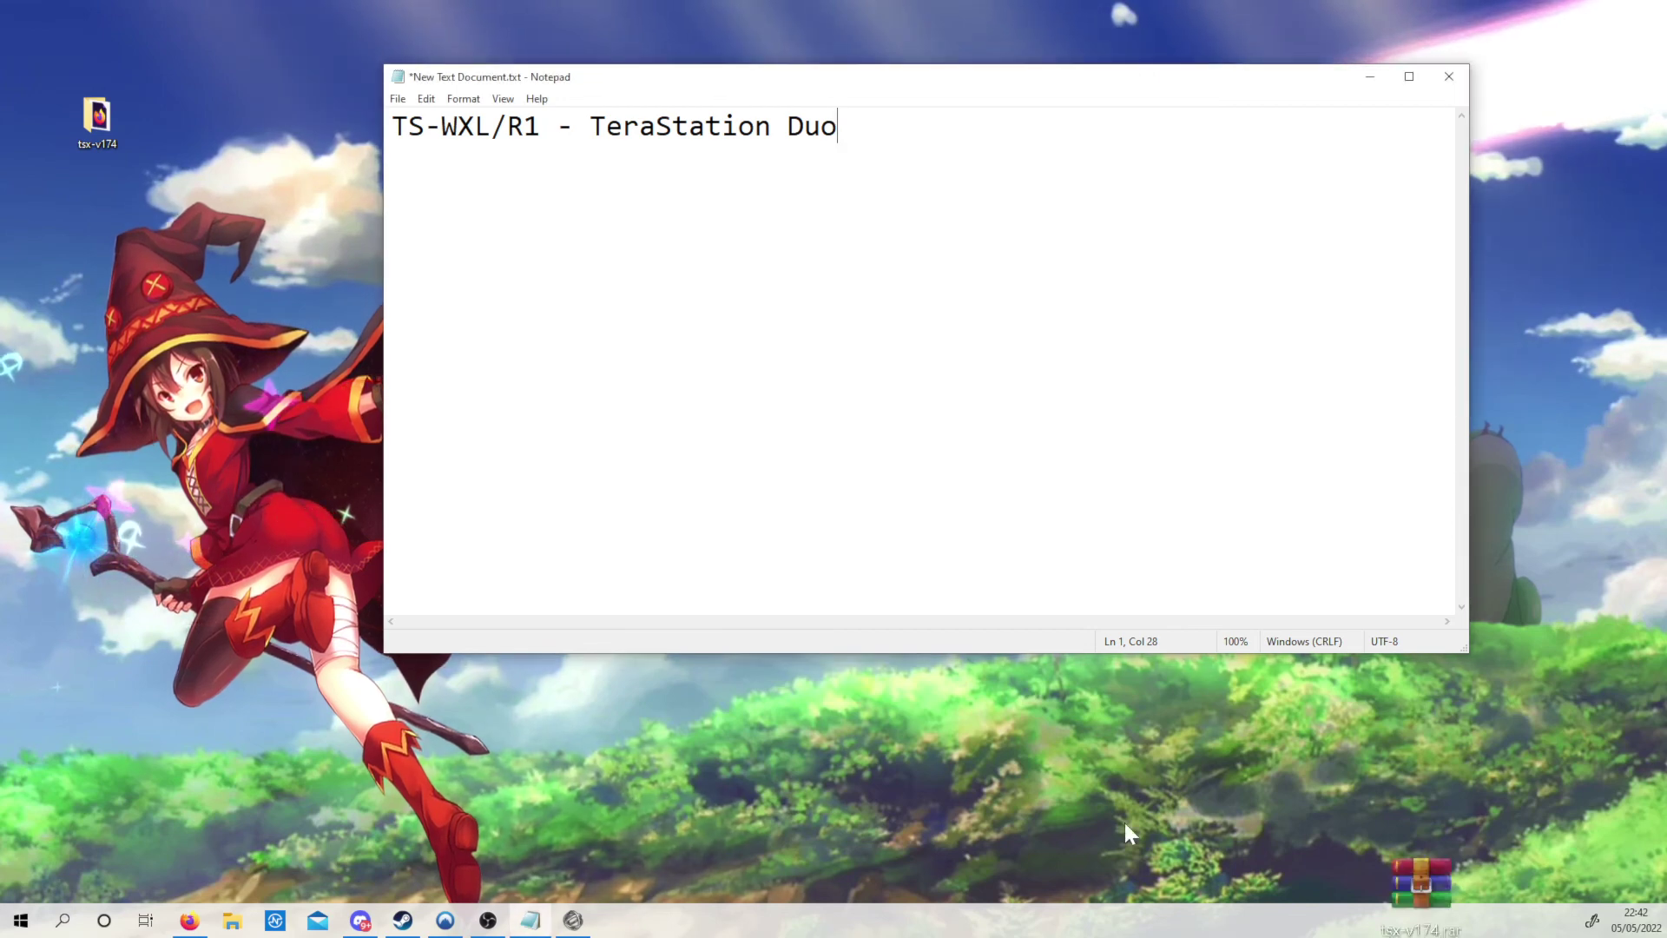
# Move the new tsx-v174.rar icon to the upper left of the desktop.
pyautogui.moveTo(751, 734); pyautogui.dragTo(247, 493)
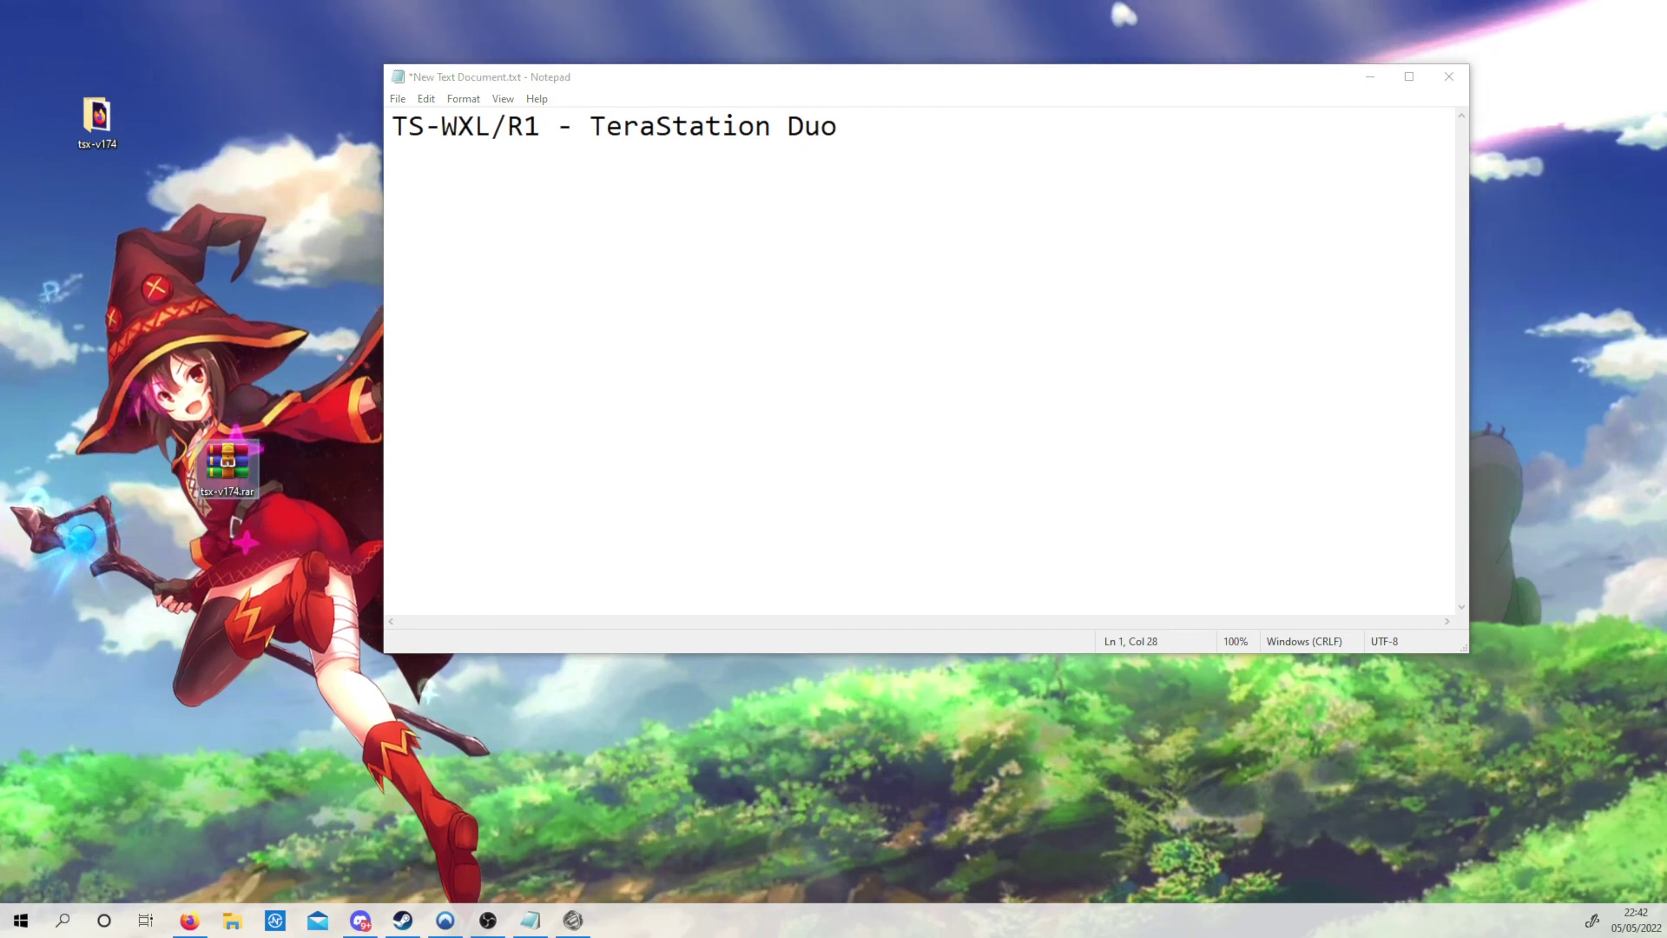
pyautogui.click(1135, 797)
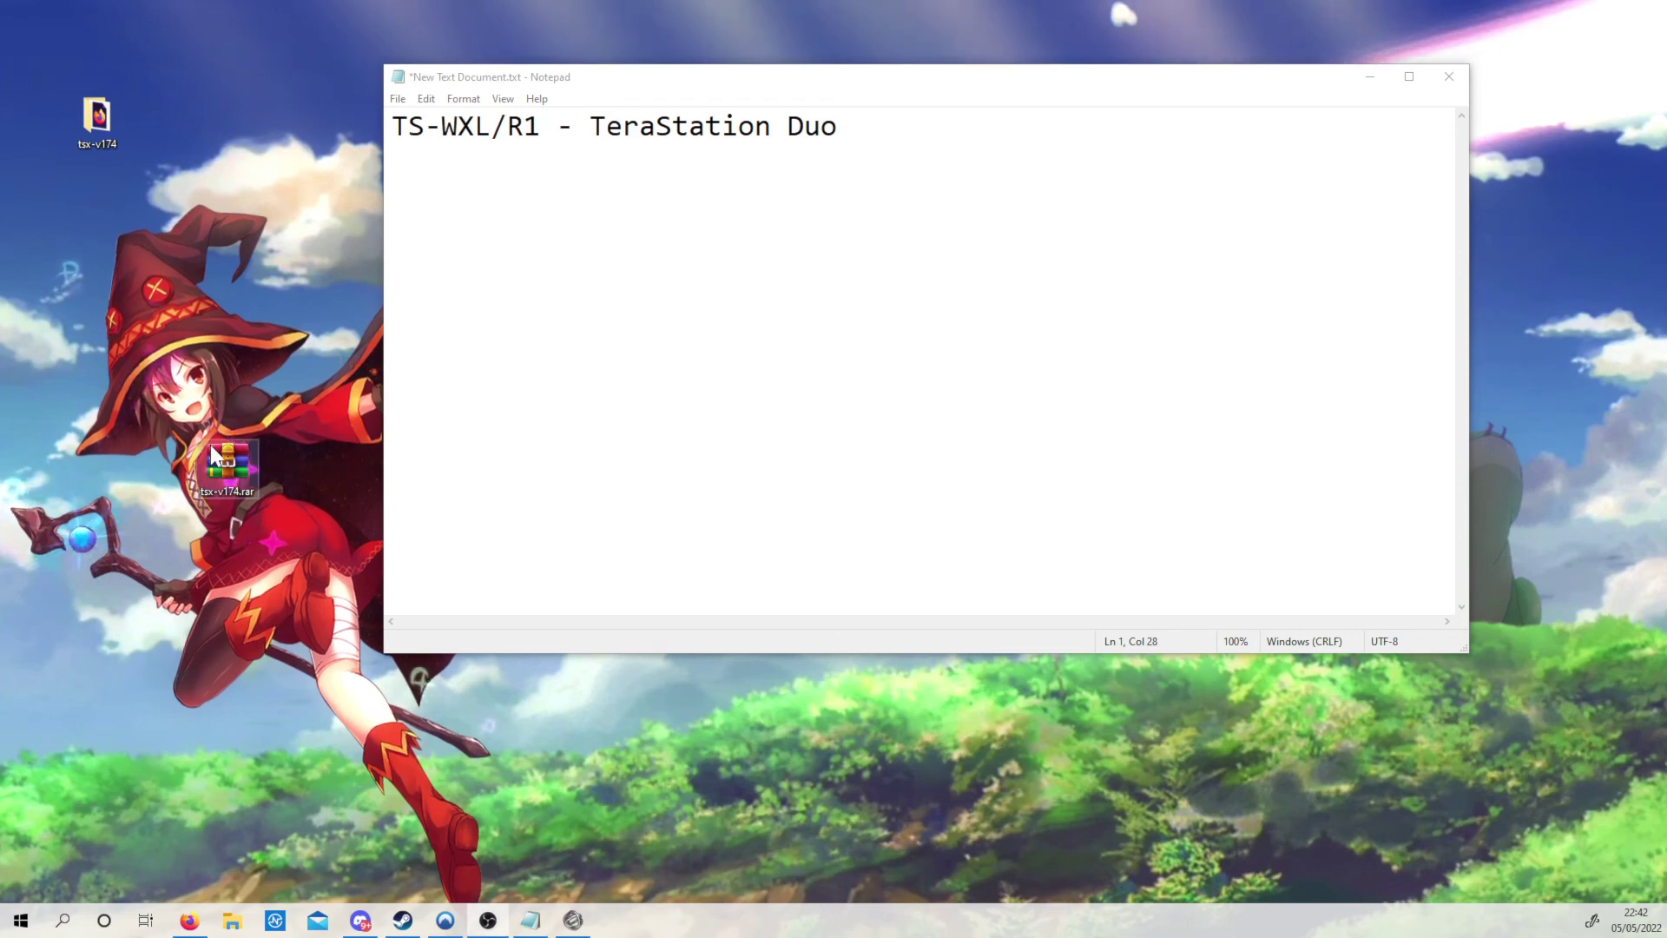
pyautogui.moveTo(228, 459); pyautogui.dragTo(144, 345)
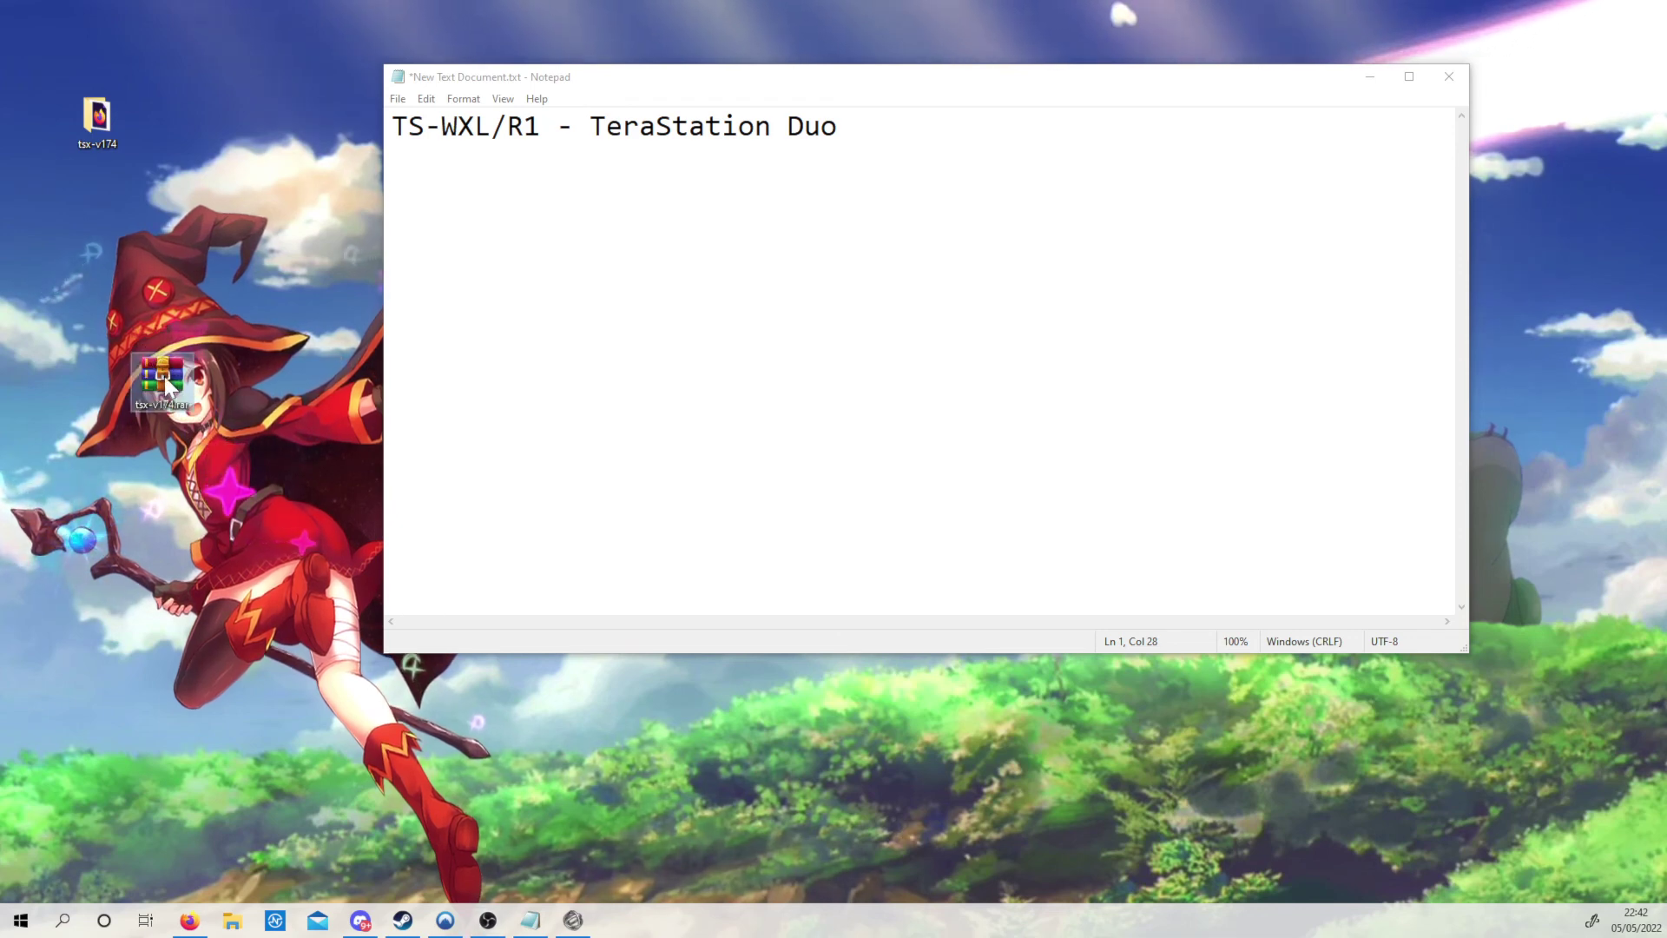
# Open tsx-v174.rar to verify it holds img, TS-X_FW1.74 and TS-X1.74update.html, then close WinRAR.
pyautogui.doubleClick(164, 376)
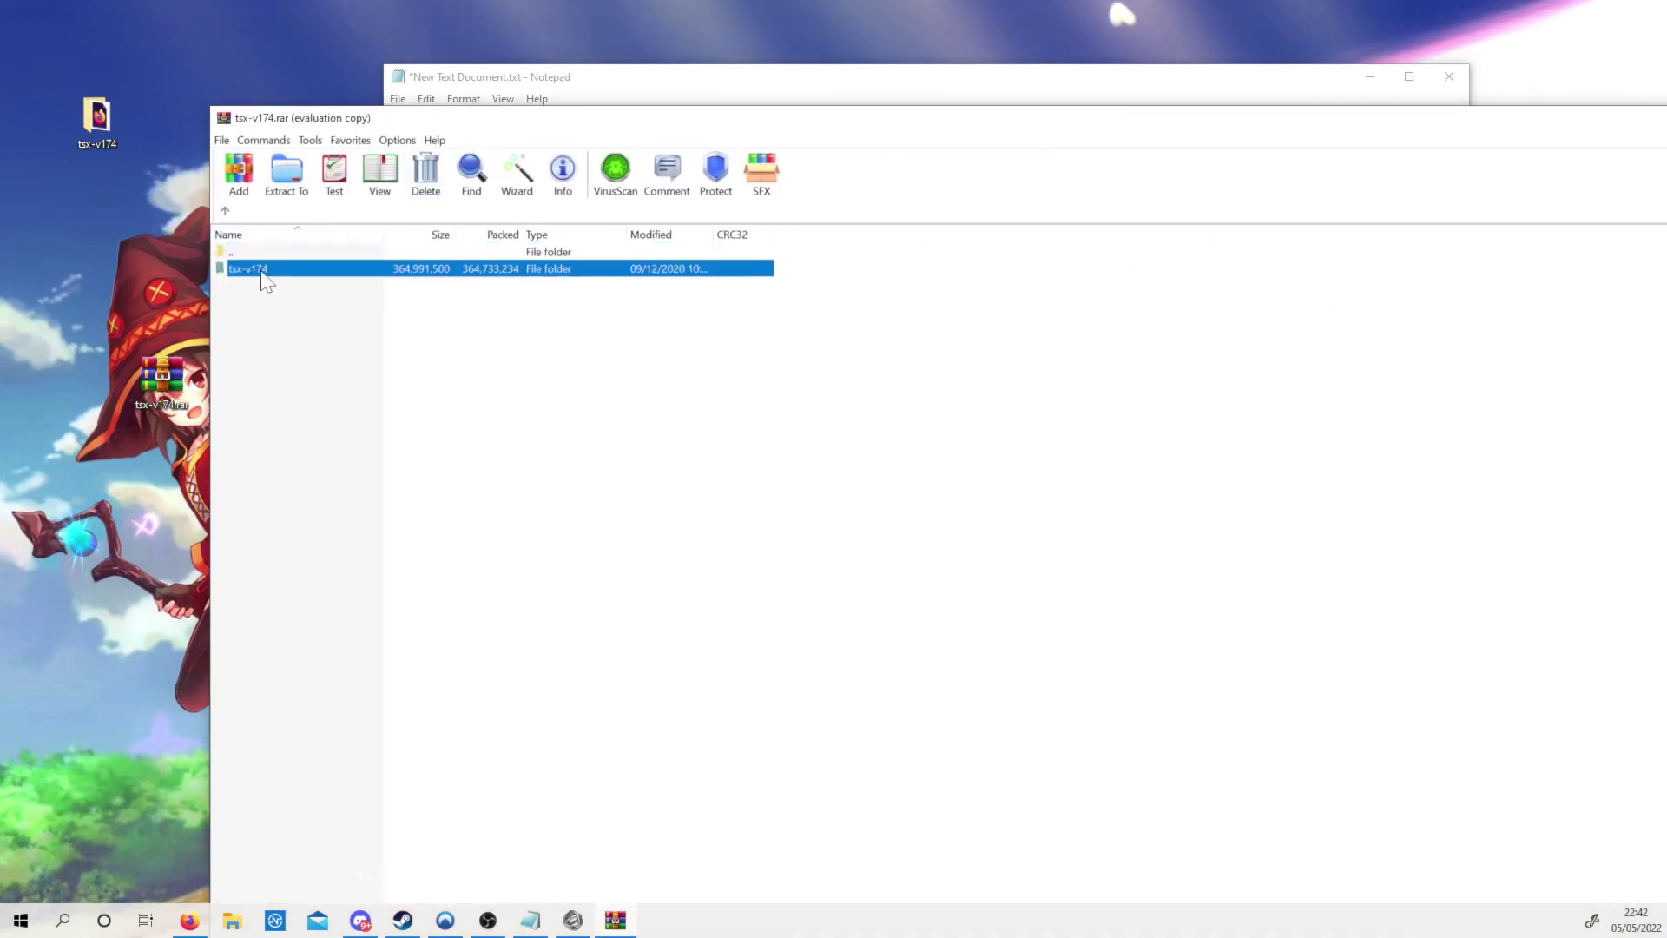
pyautogui.doubleClick(262, 273)
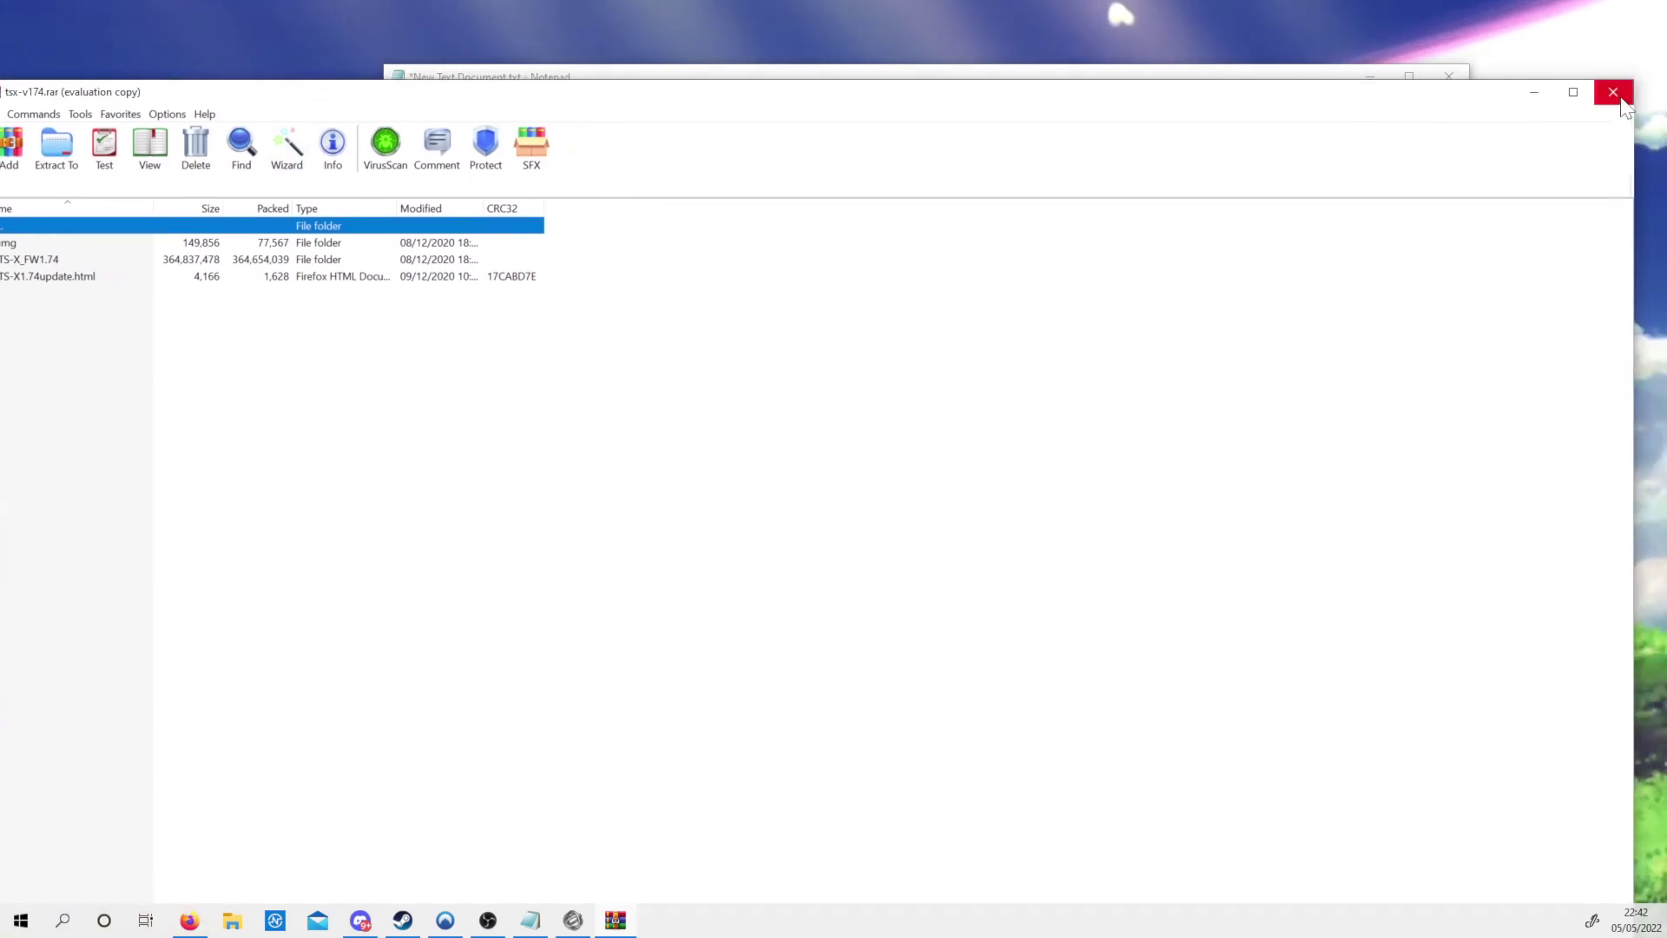
pyautogui.click(1613, 92)
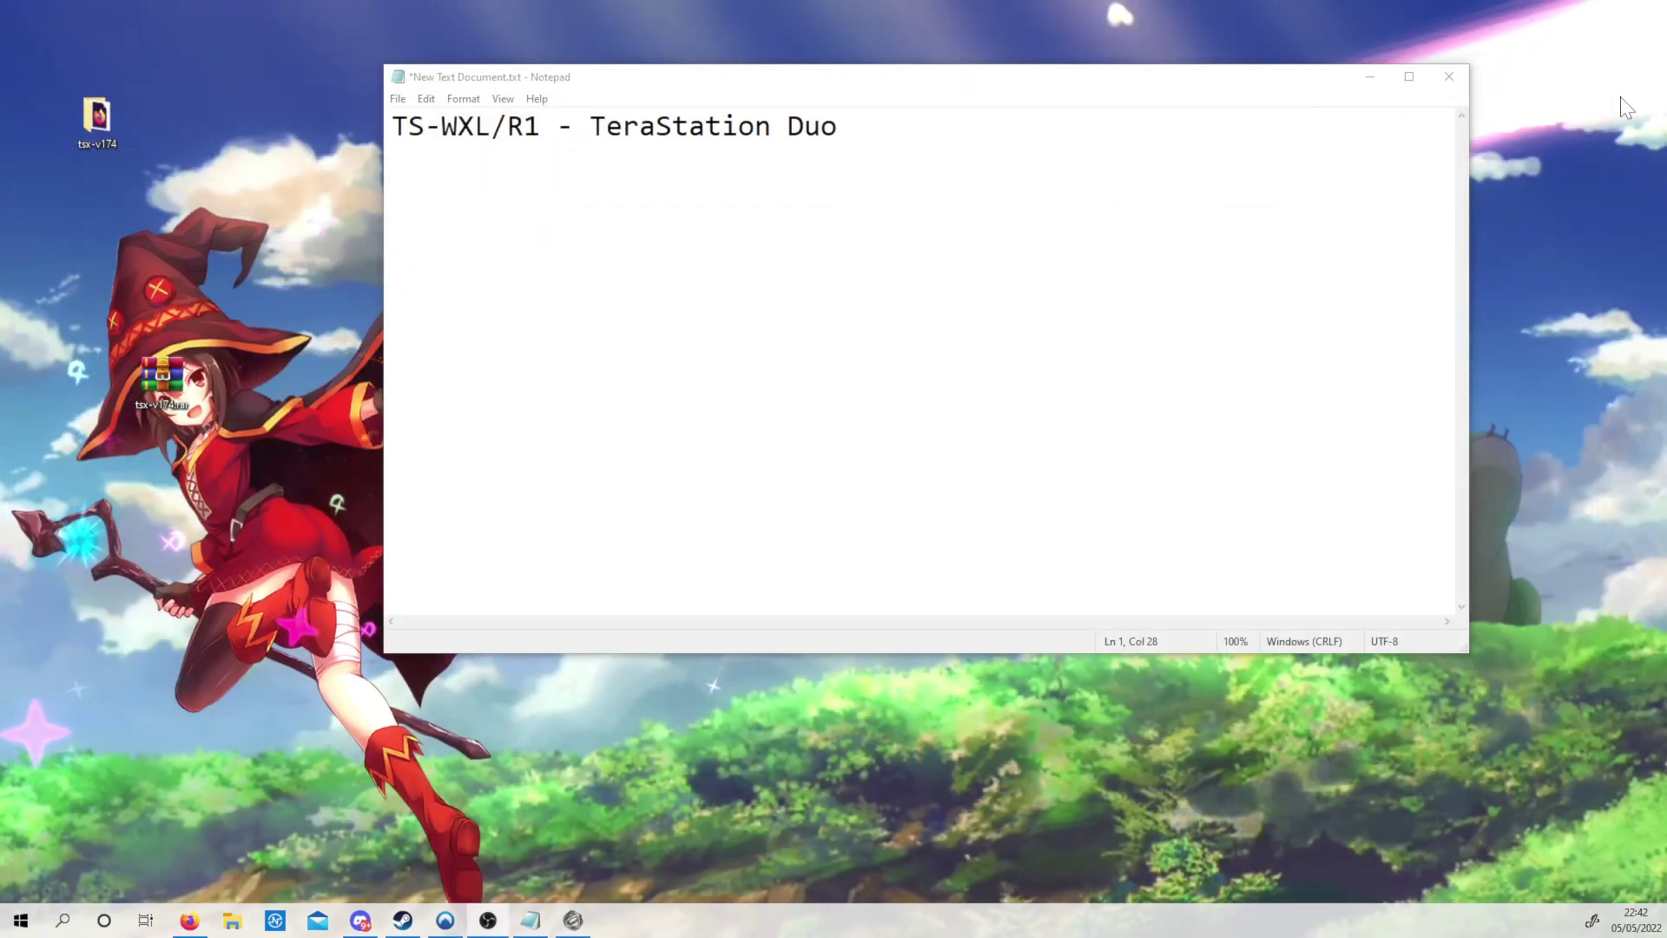